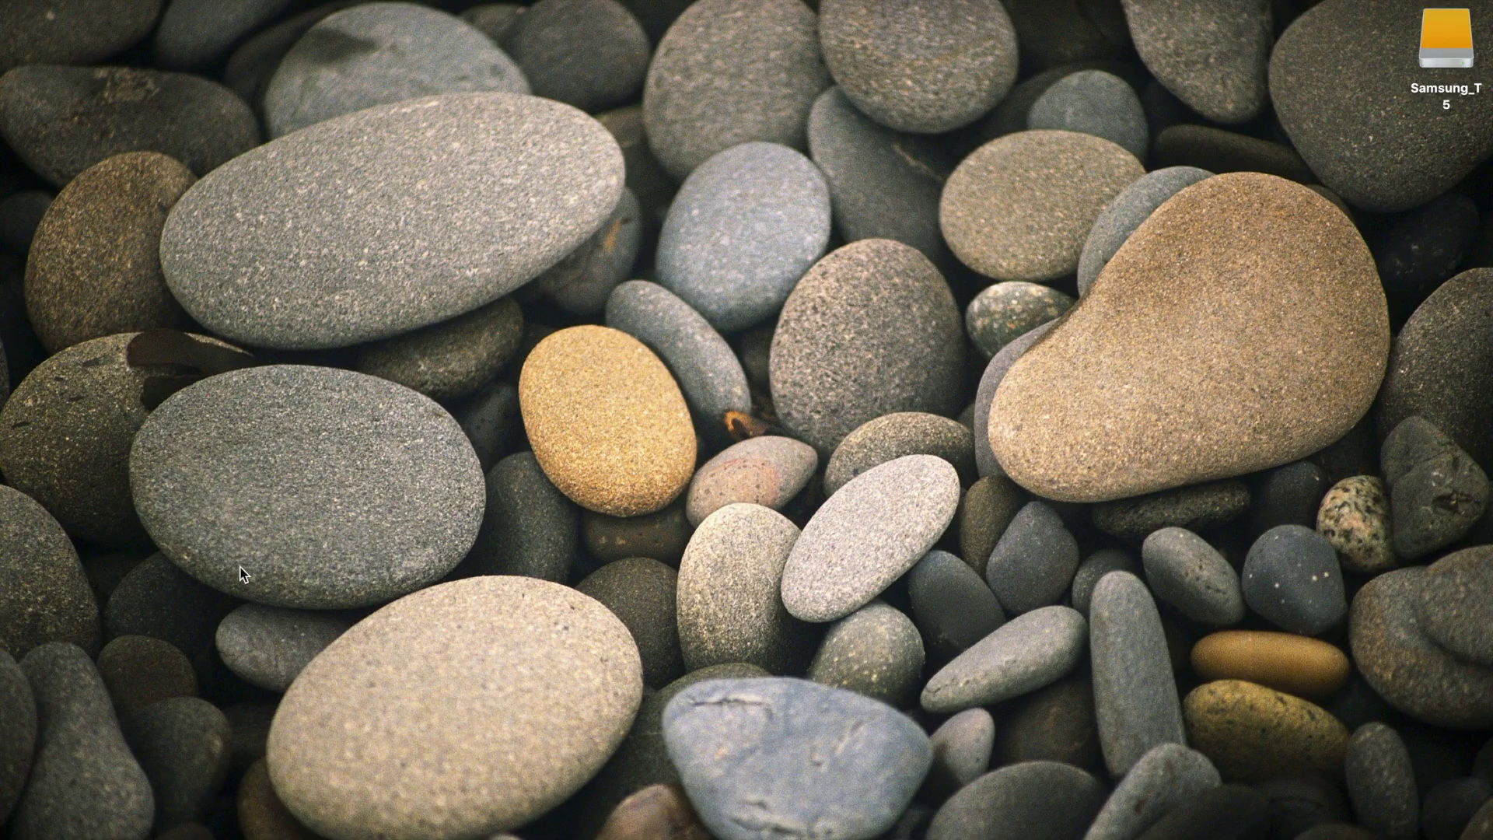
# - Launch Audacity and load the Voiceover Test project with its quiet voice recording
pyautogui.click(380, 663)
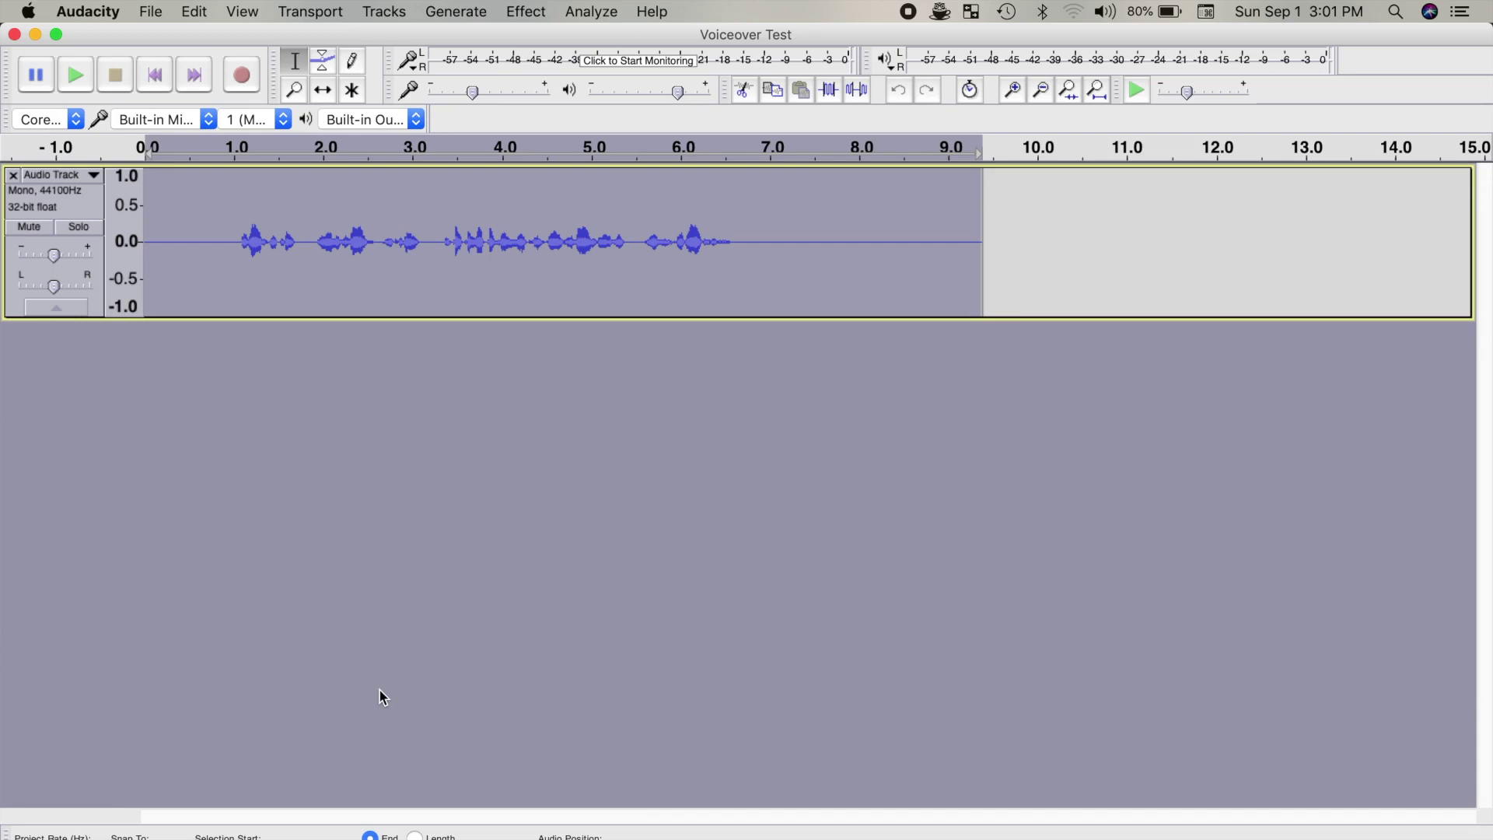
# - Play back the voiceover, then equalize it with the Bass & Trebble Boost curve
pyautogui.click(138, 148)
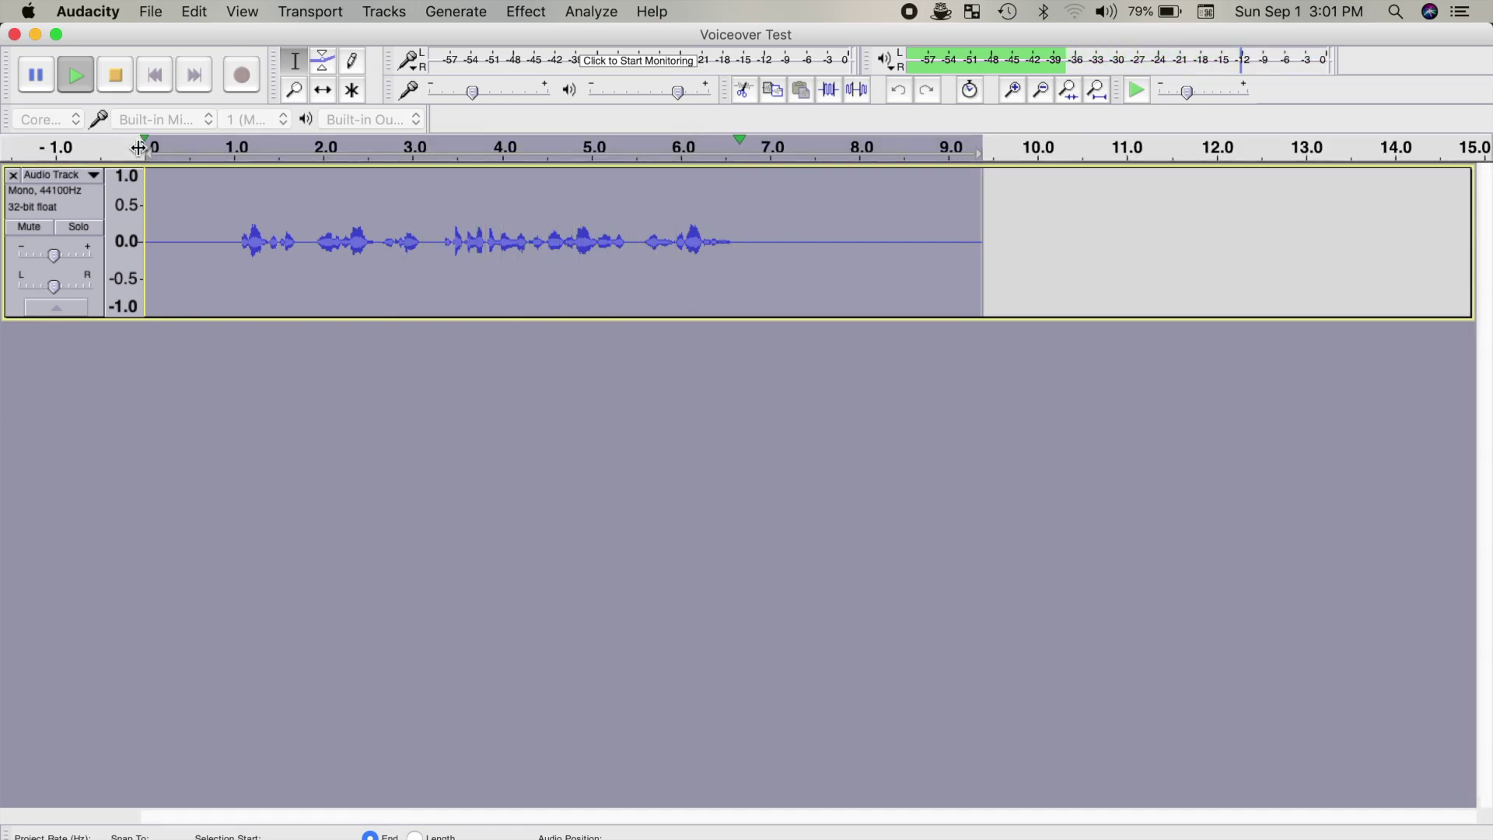
pyautogui.press('super+r')
pyautogui.click(620, 739)
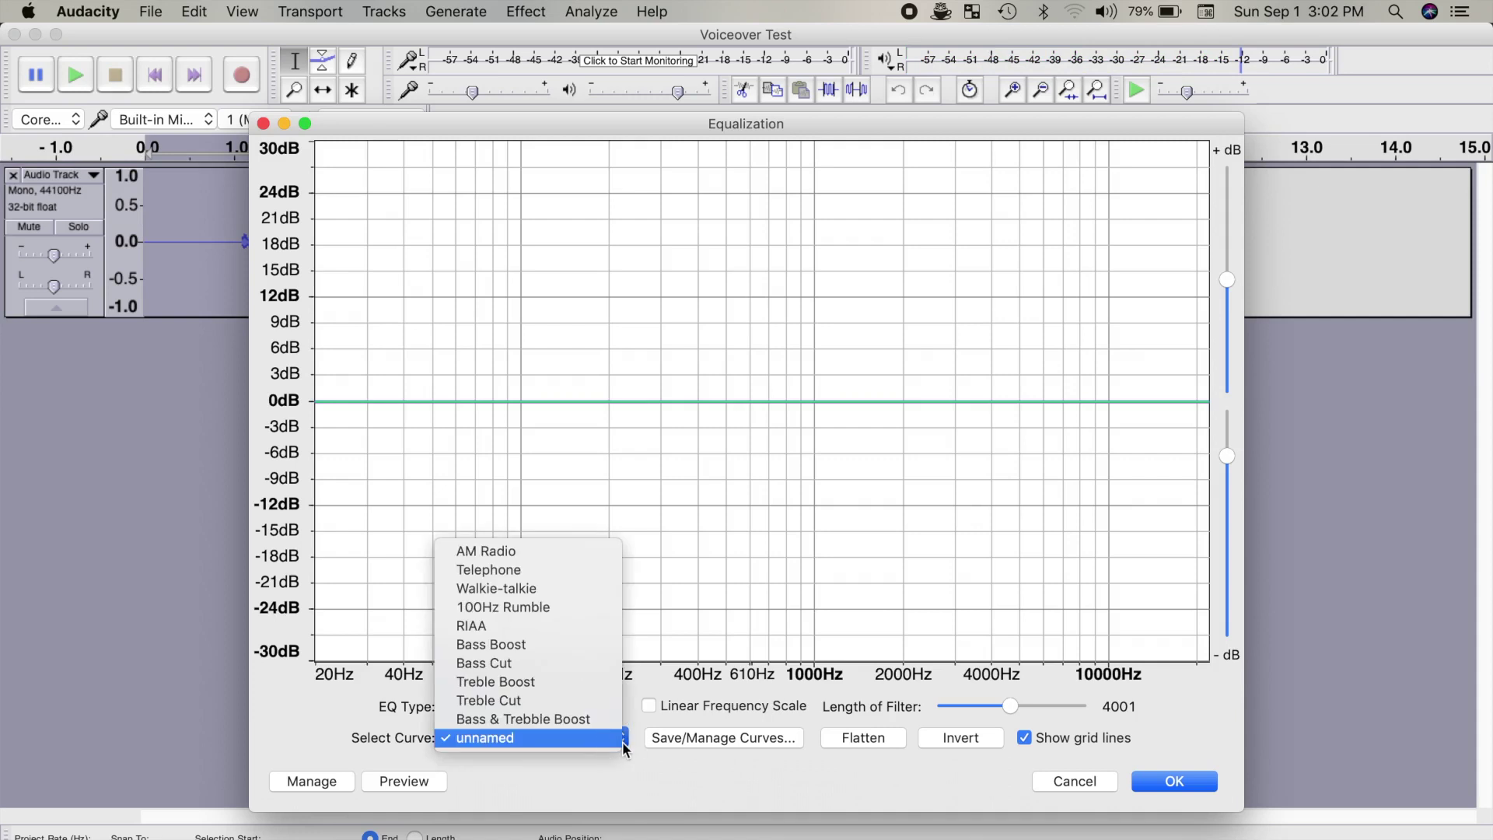
pyautogui.click(610, 719)
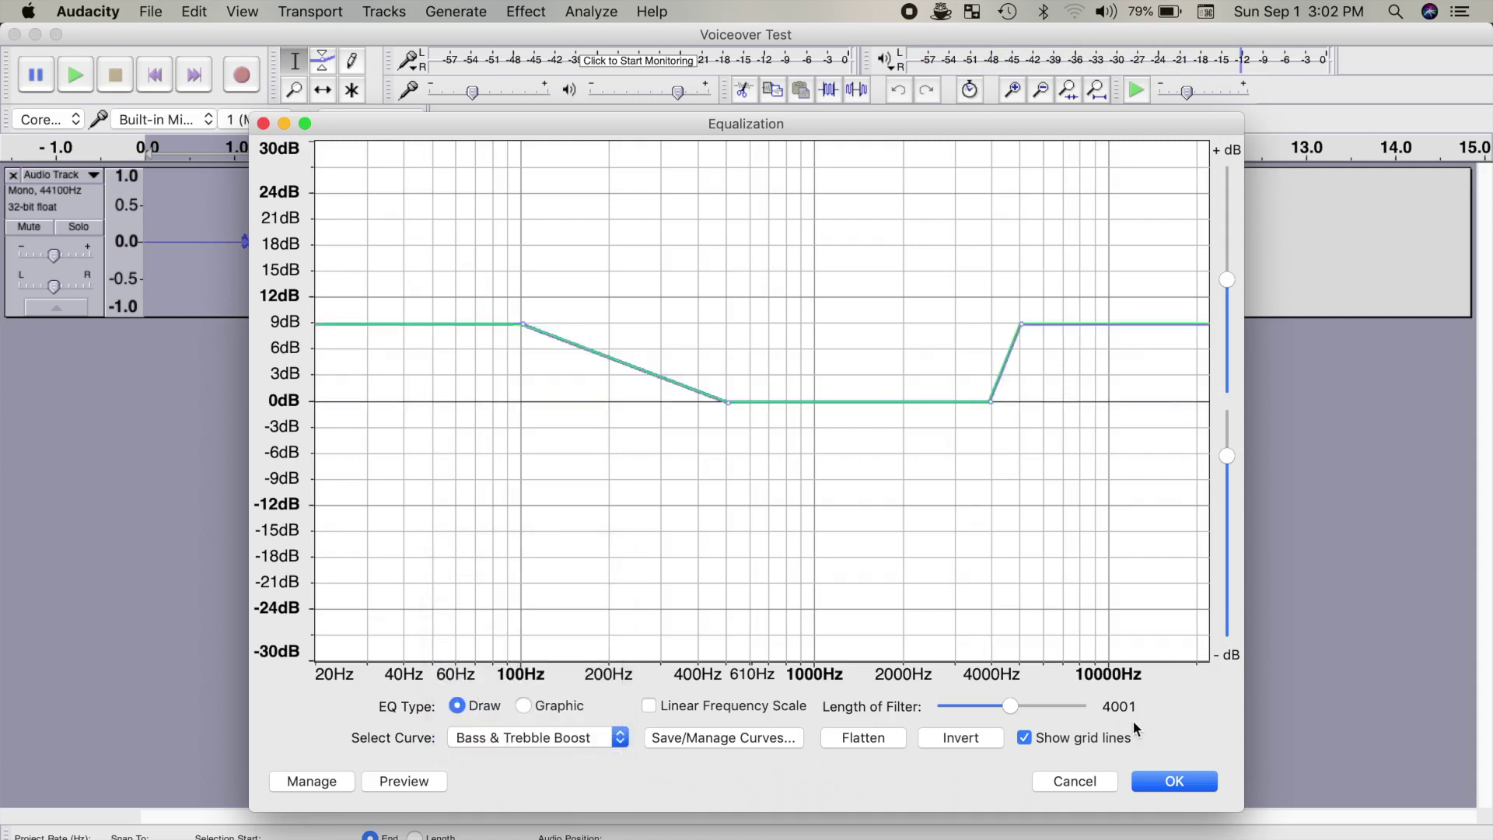
pyautogui.click(1149, 783)
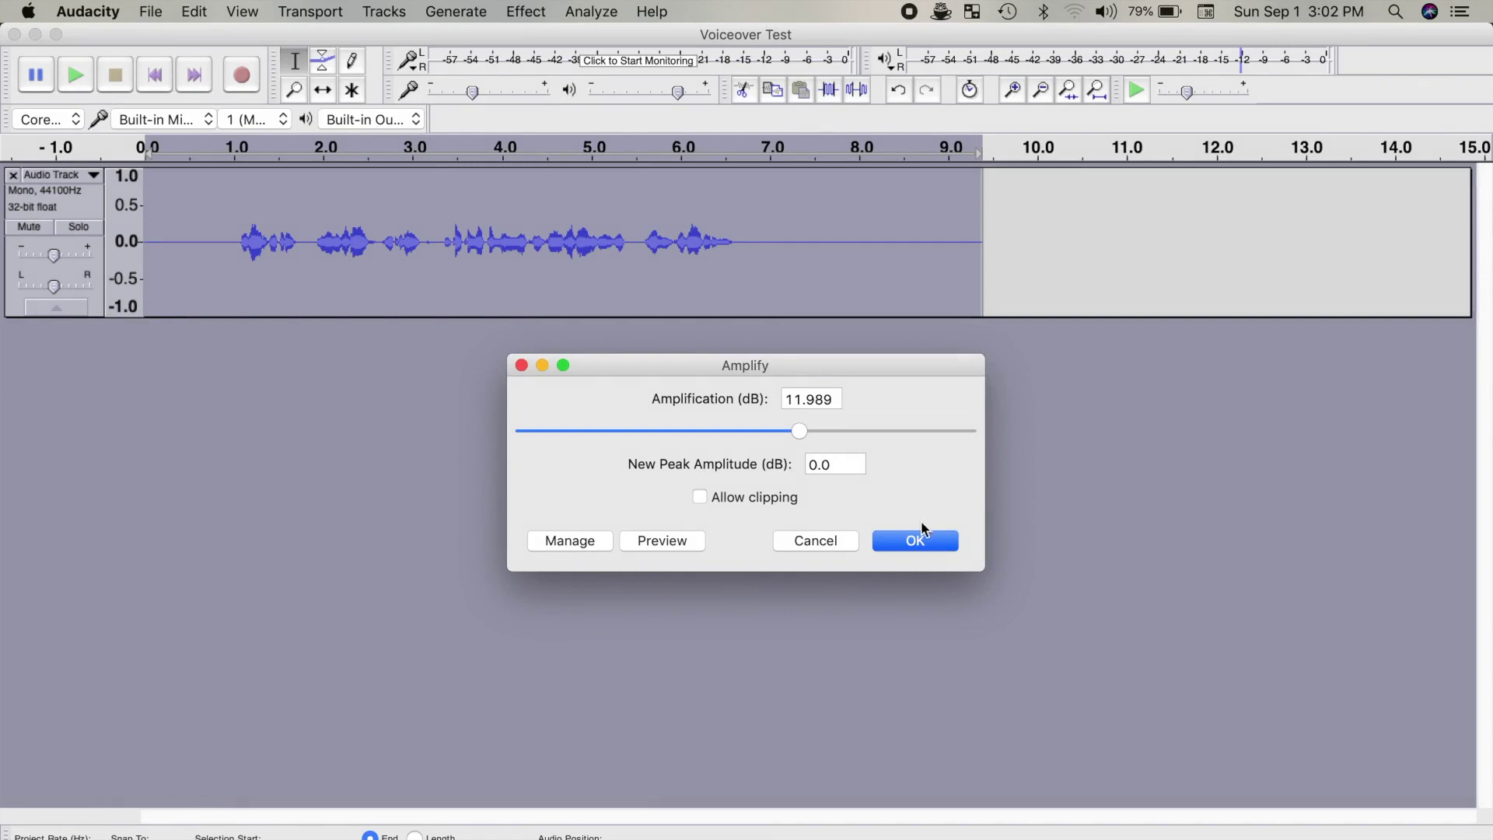
# - Apply Amplify, Compressor and Normalize to -3 dB to the voiceover
pyautogui.click(918, 539)
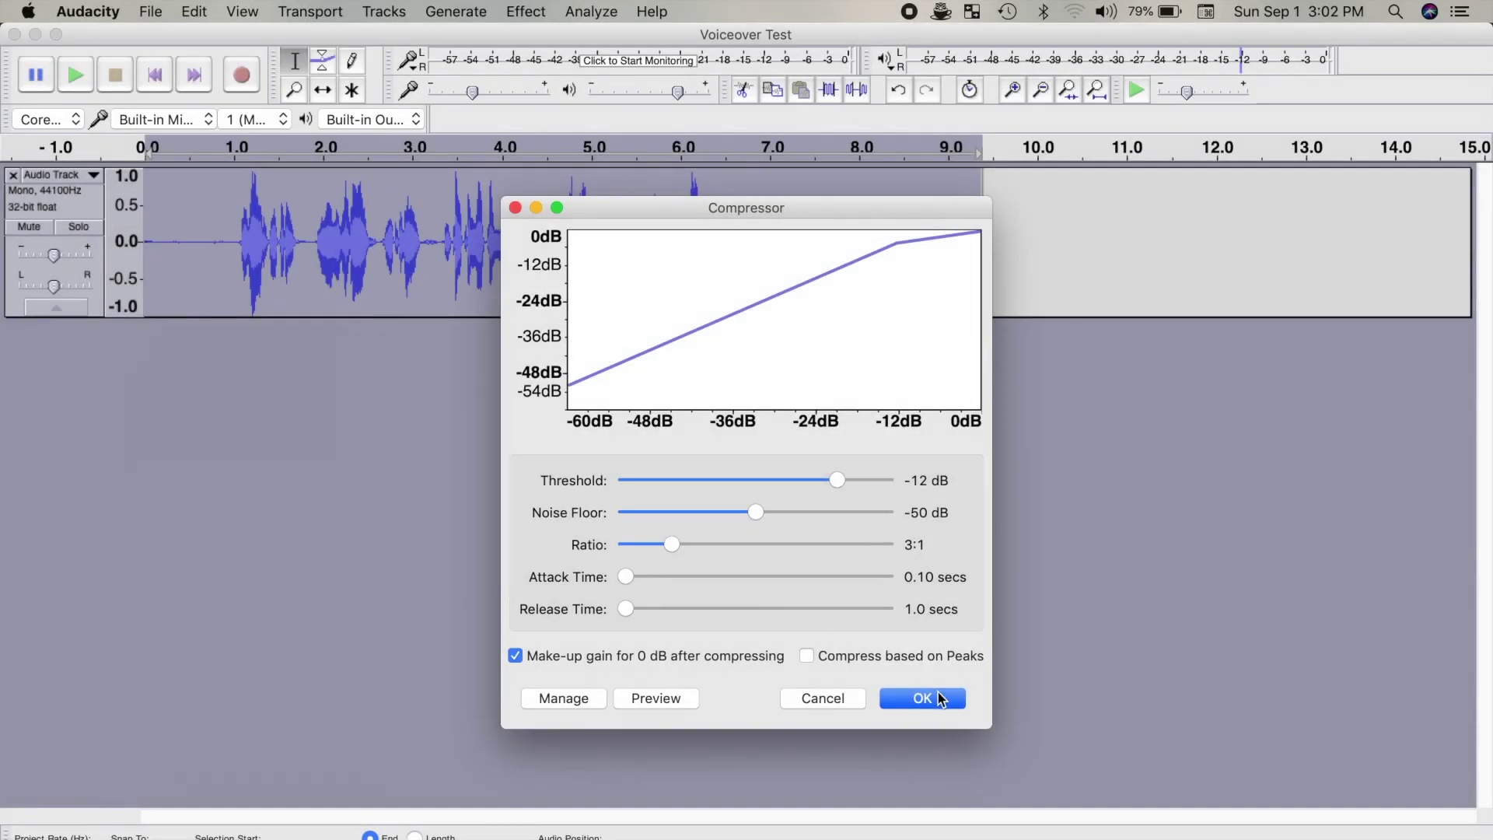
pyautogui.click(938, 698)
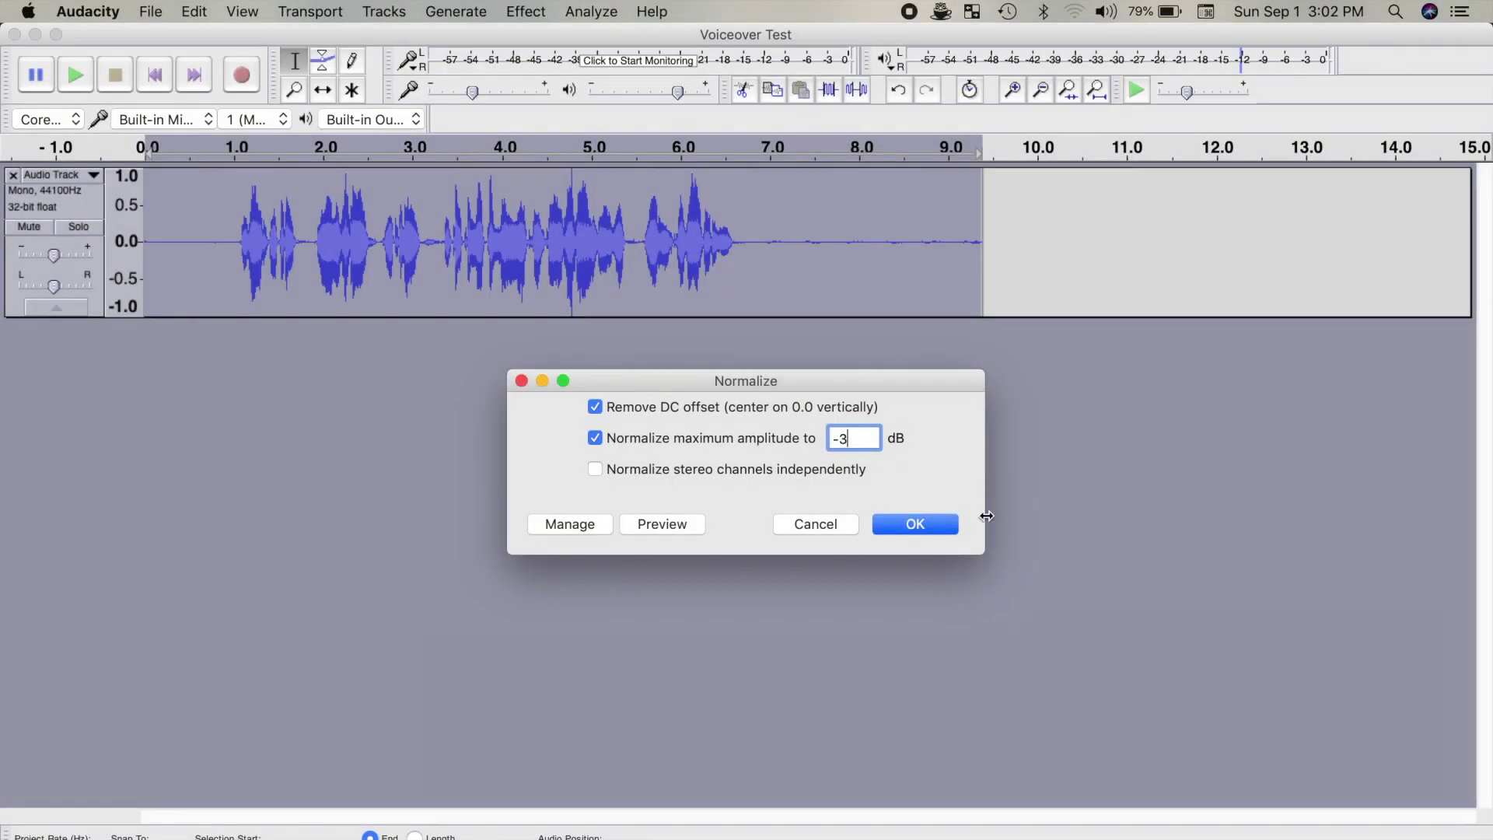
pyautogui.click(952, 527)
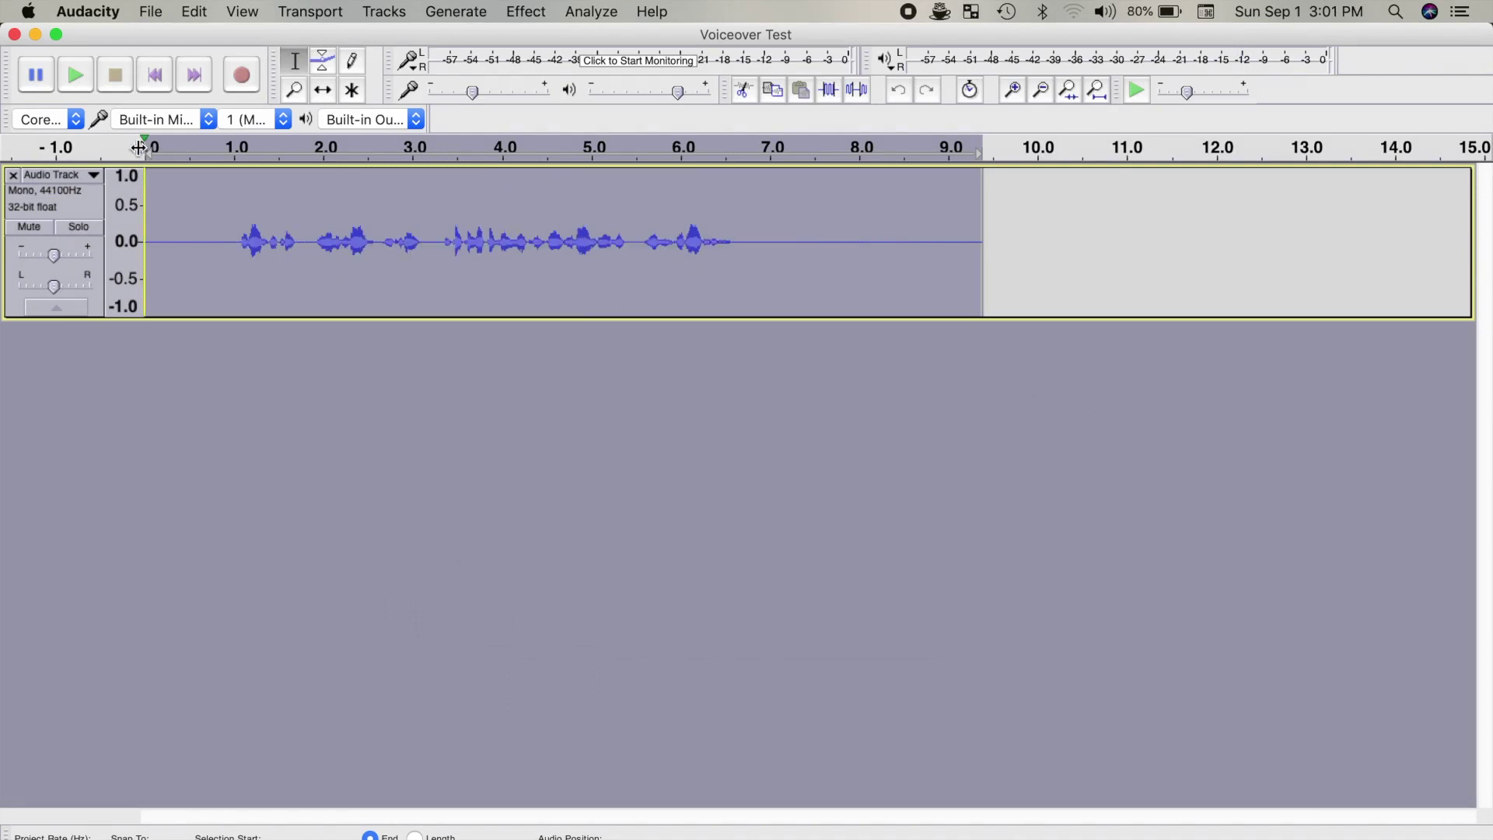
pyautogui.click(138, 147)
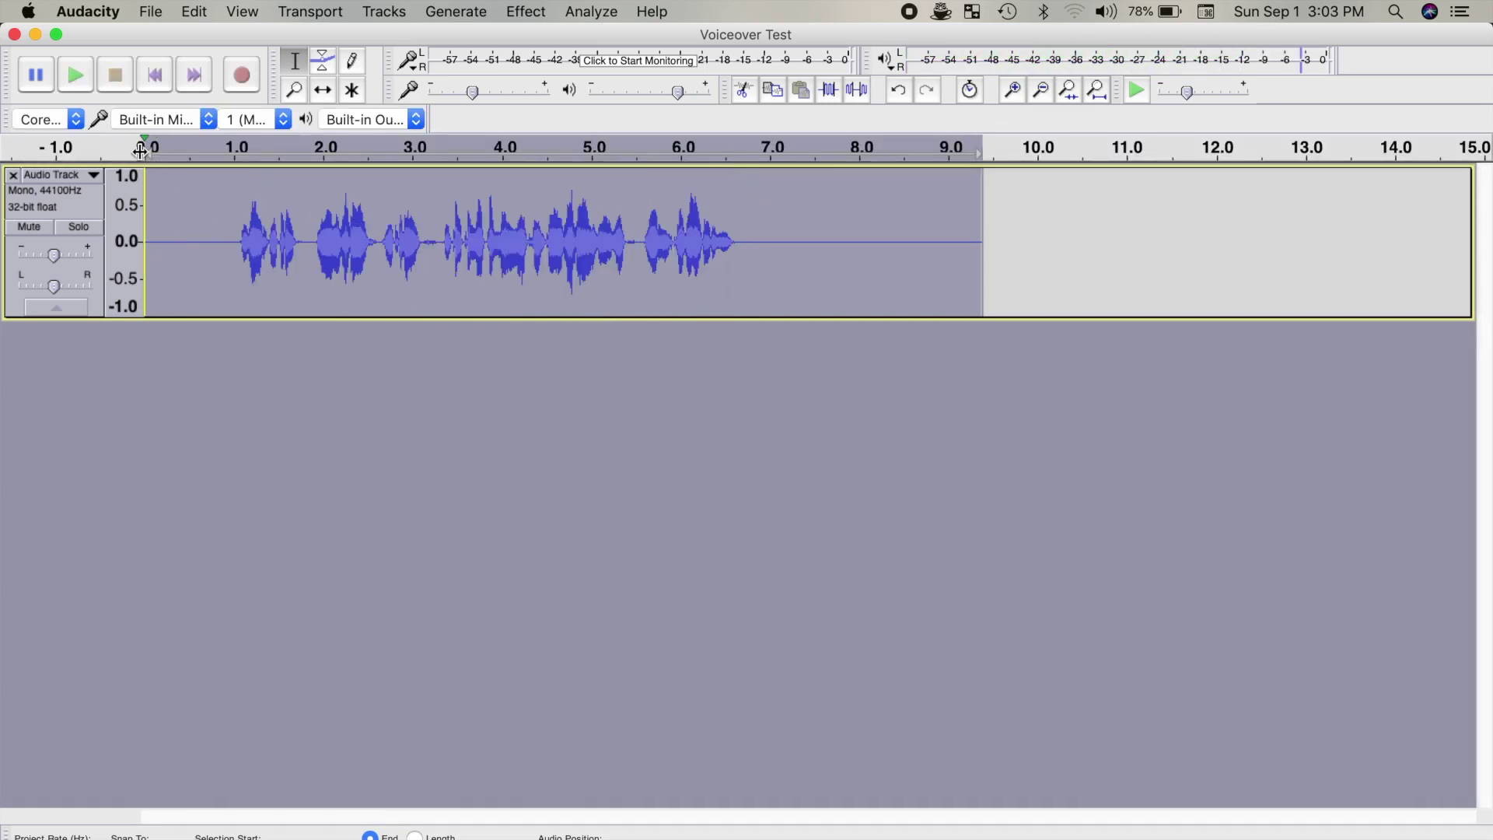
pyautogui.click(140, 149)
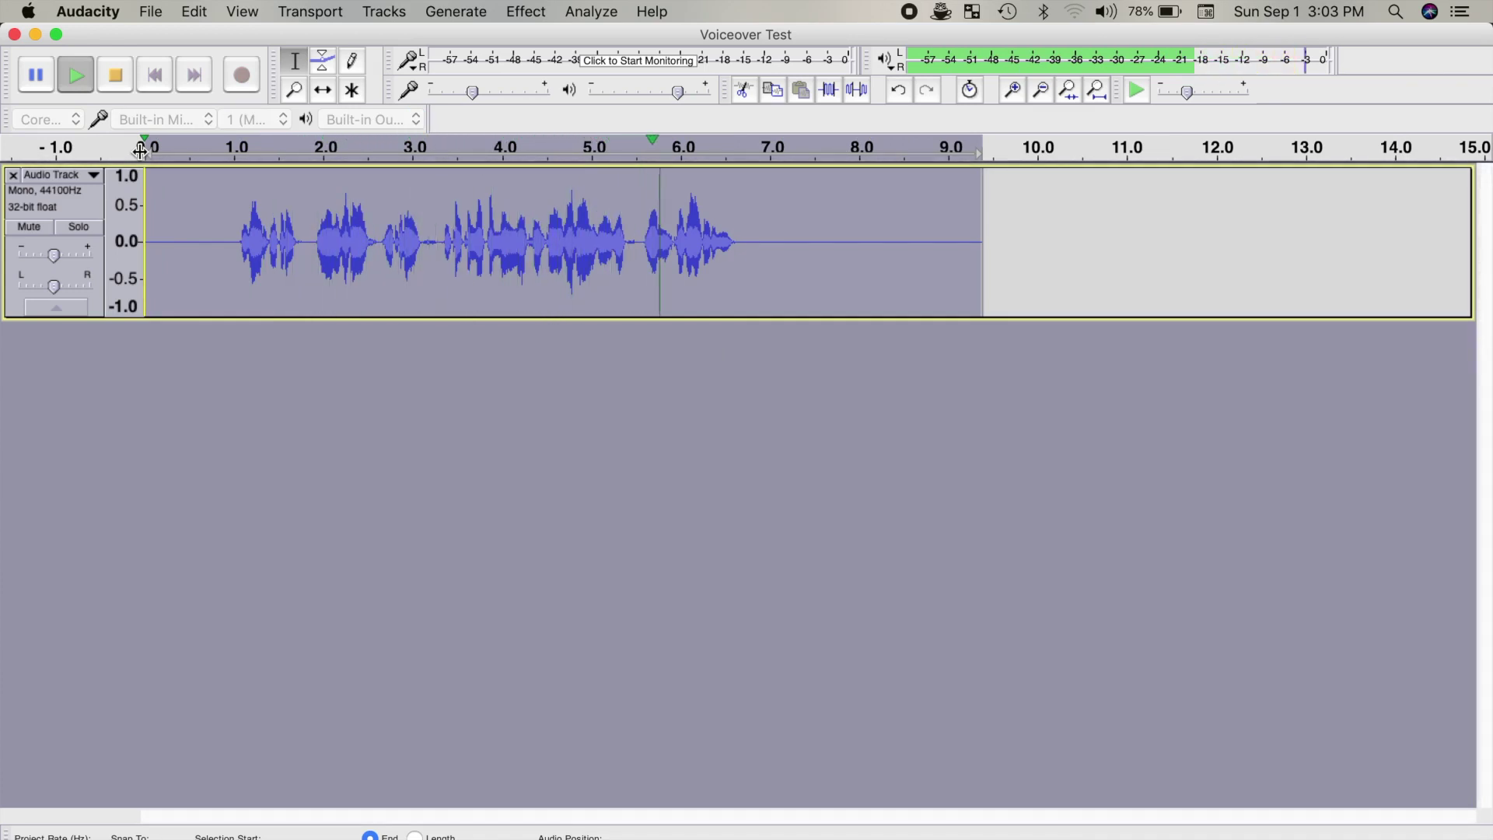
pyautogui.press('space')
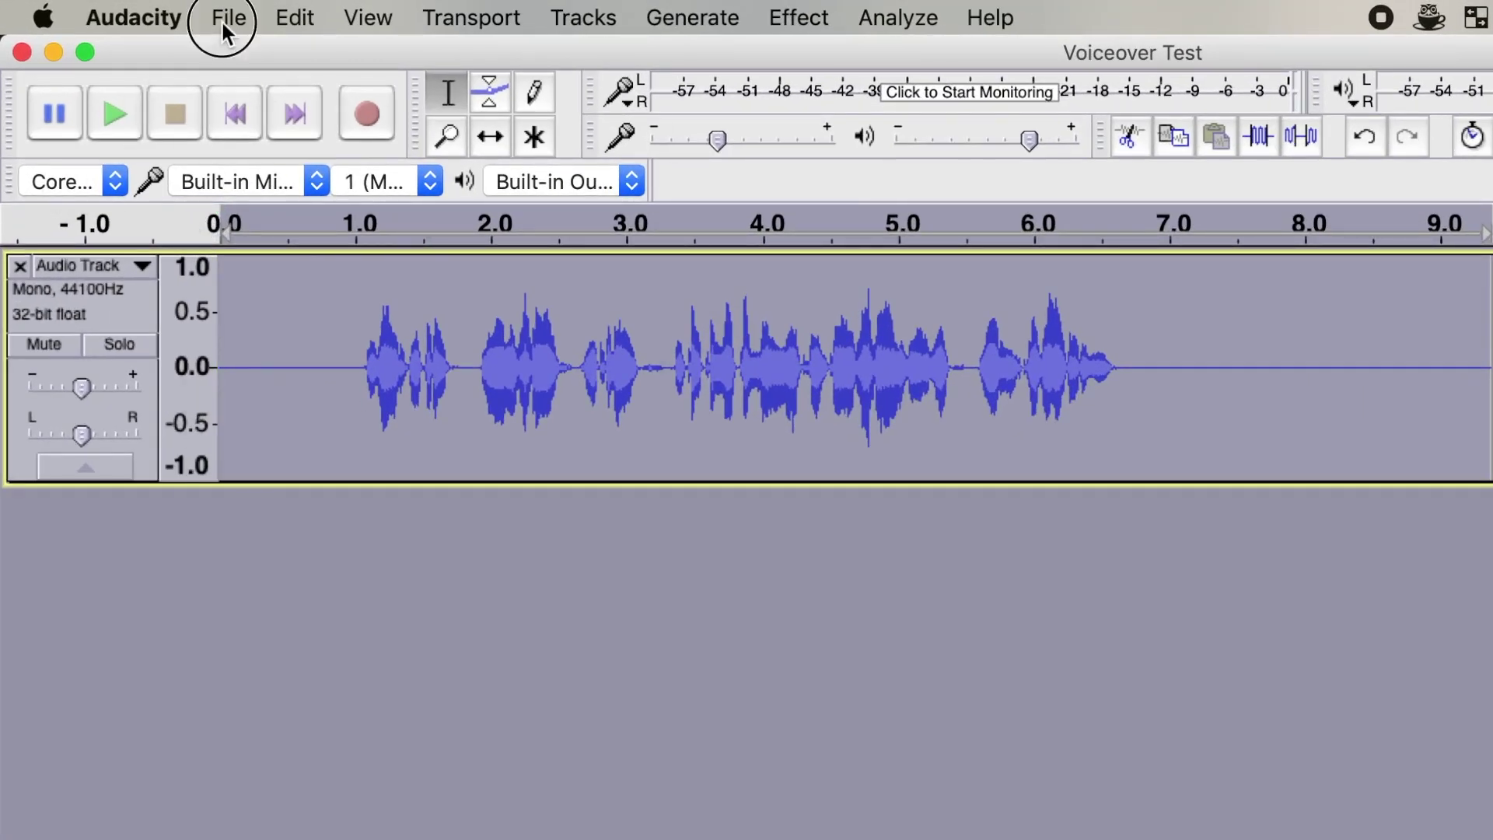
# - In File > Edit Chains, add a new empty chain named 'Voice' and start inserting commands
pyautogui.click(224, 18)
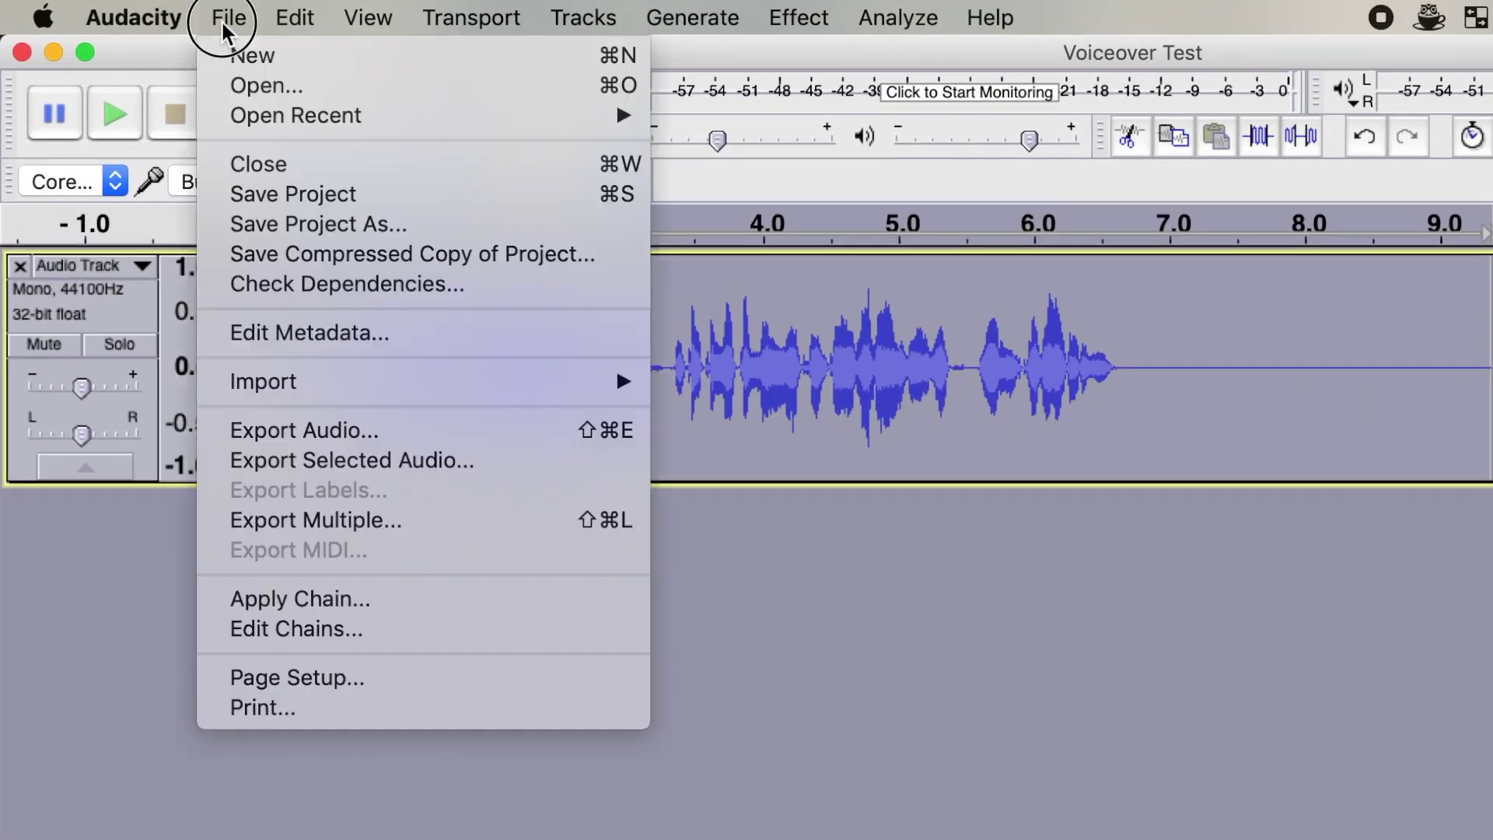
pyautogui.click(310, 630)
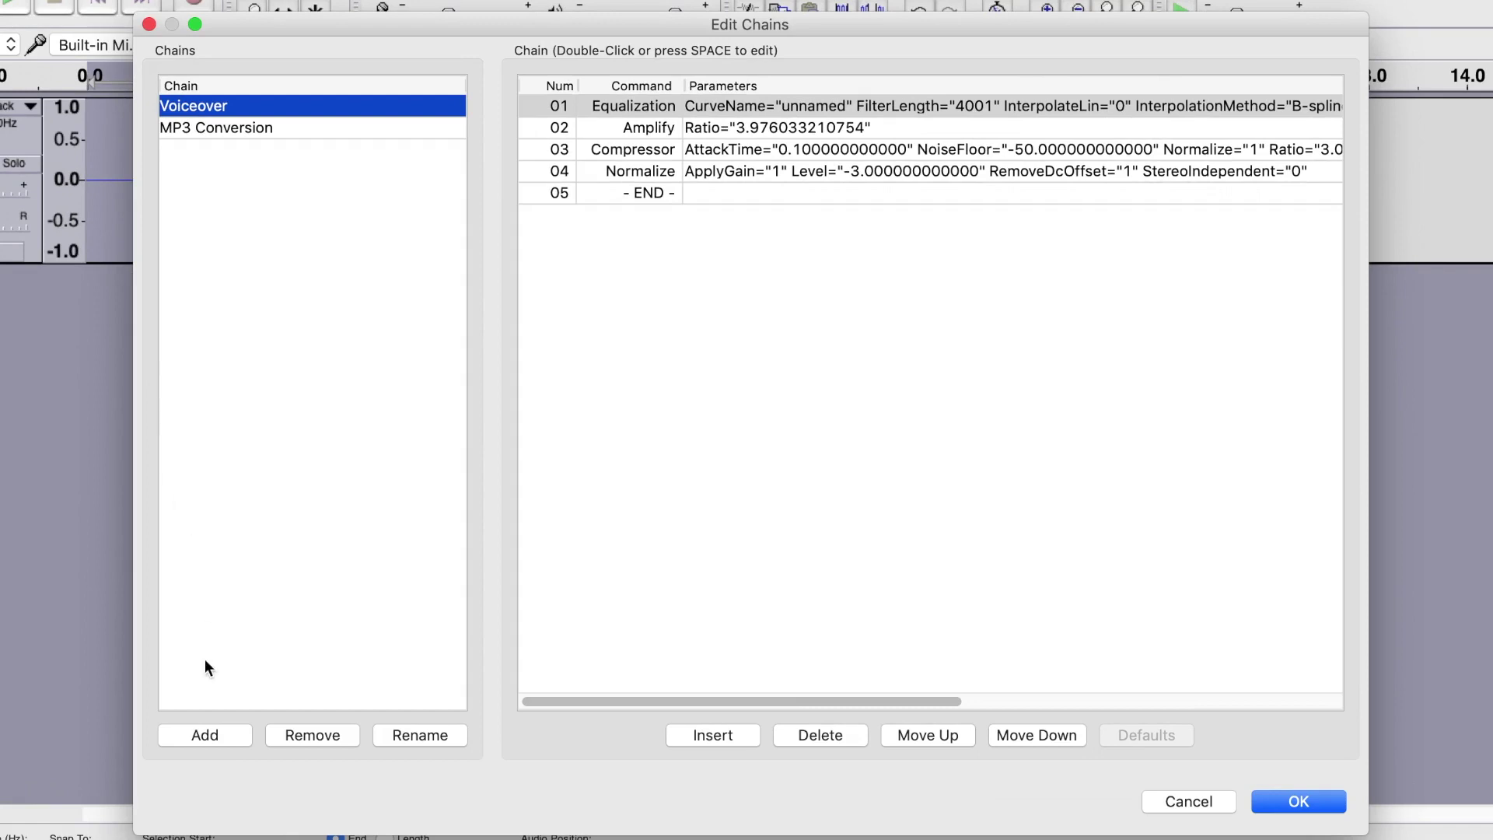
pyautogui.click(206, 735)
pyautogui.write('Voice')
pyautogui.click(858, 467)
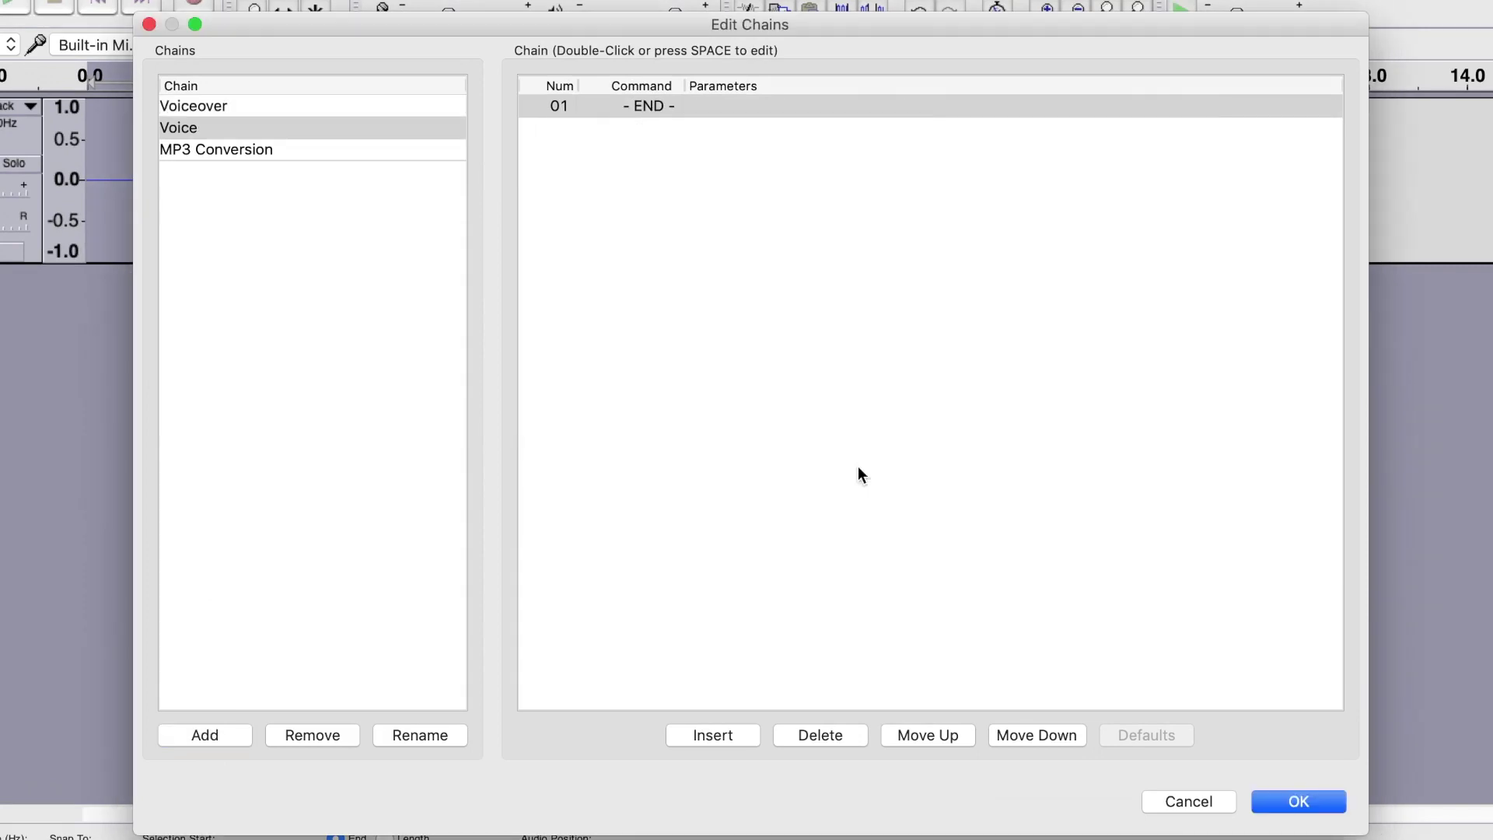
pyautogui.click(715, 735)
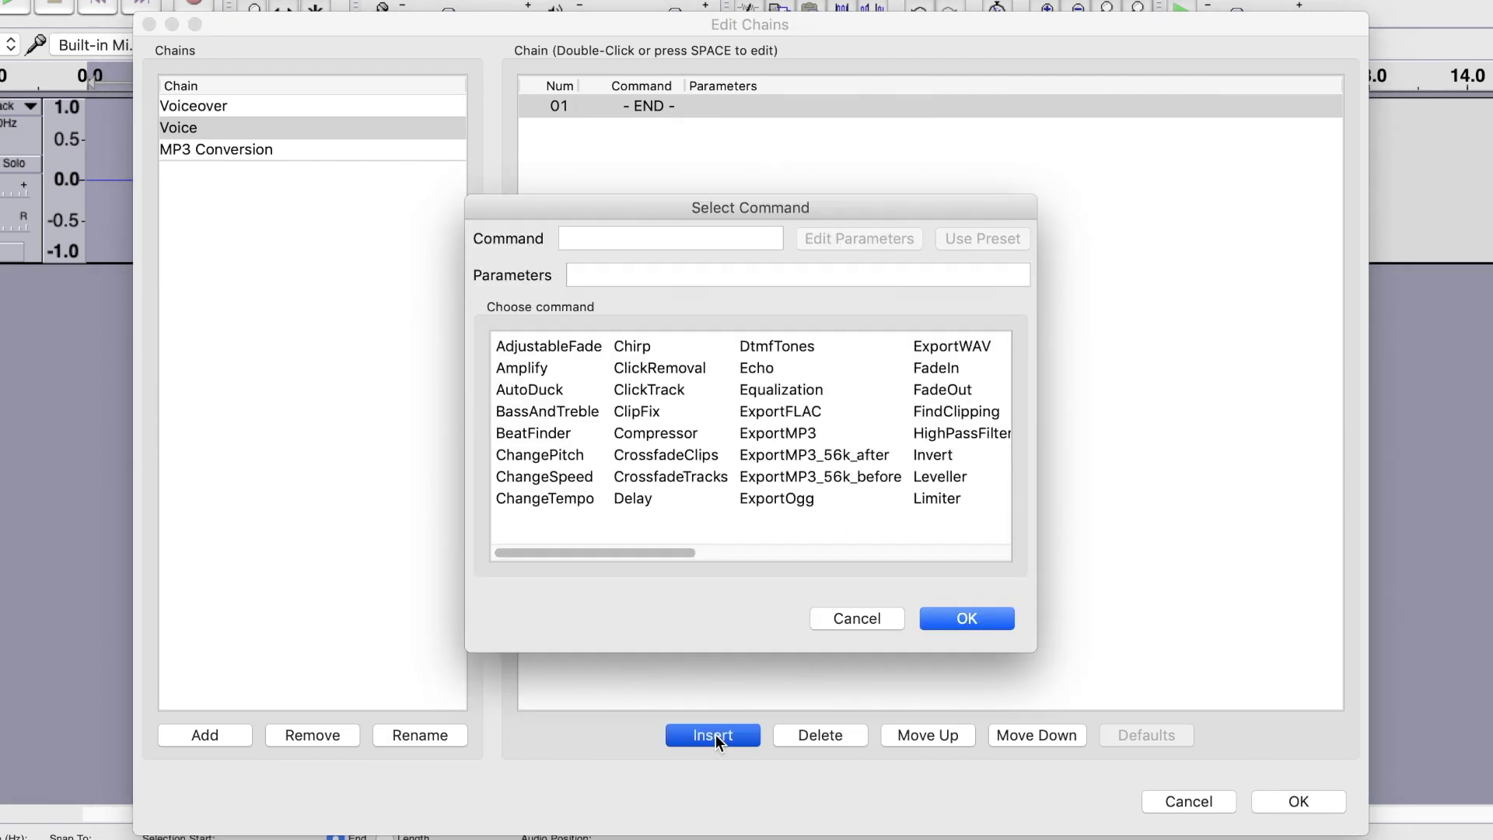
# - Insert Equalization with the Bass & Trebble Boost curve as step 01 of the Voice chain
pyautogui.click(763, 392)
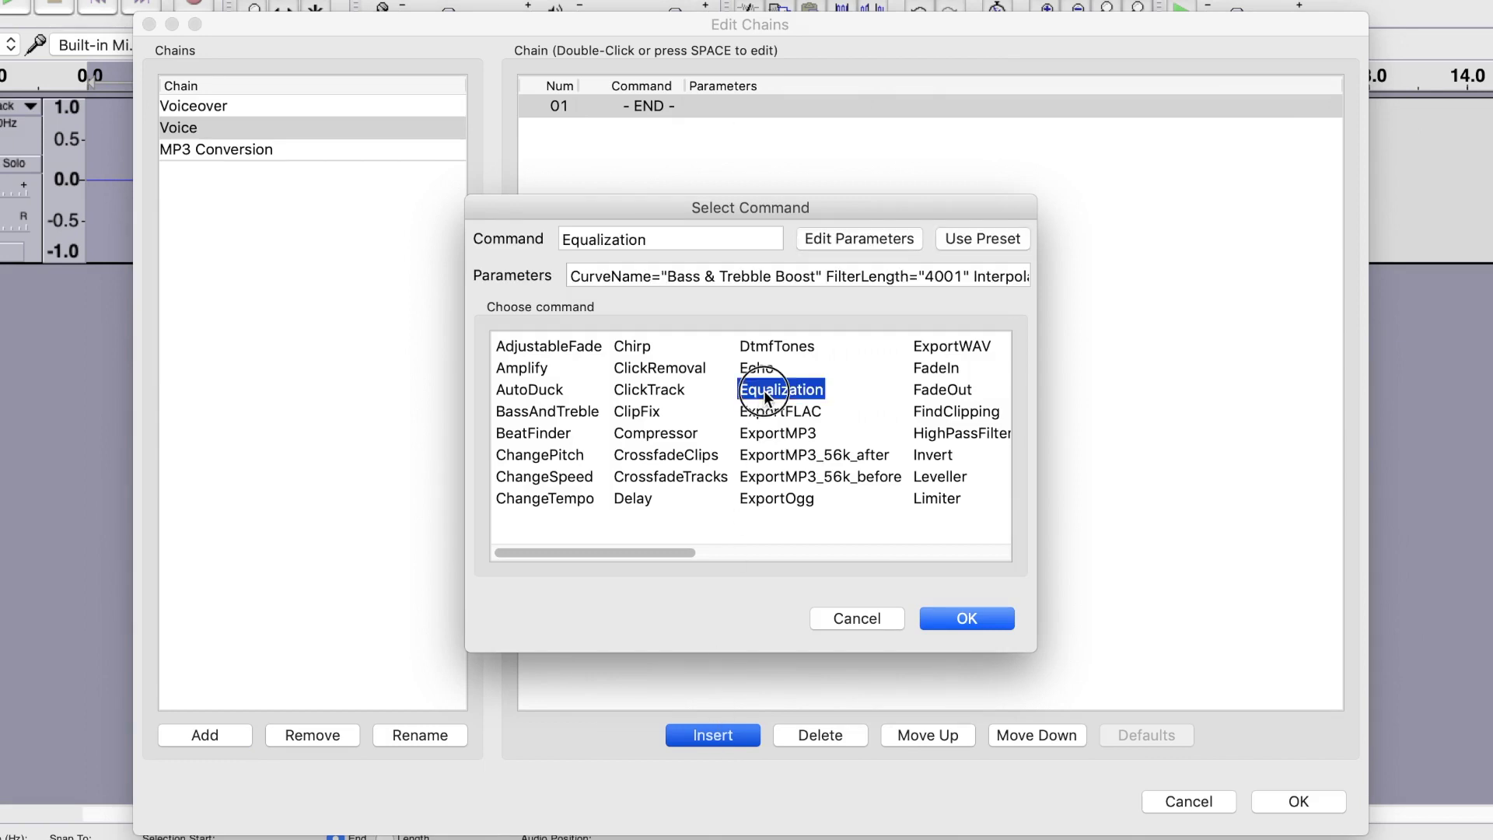
pyautogui.click(846, 242)
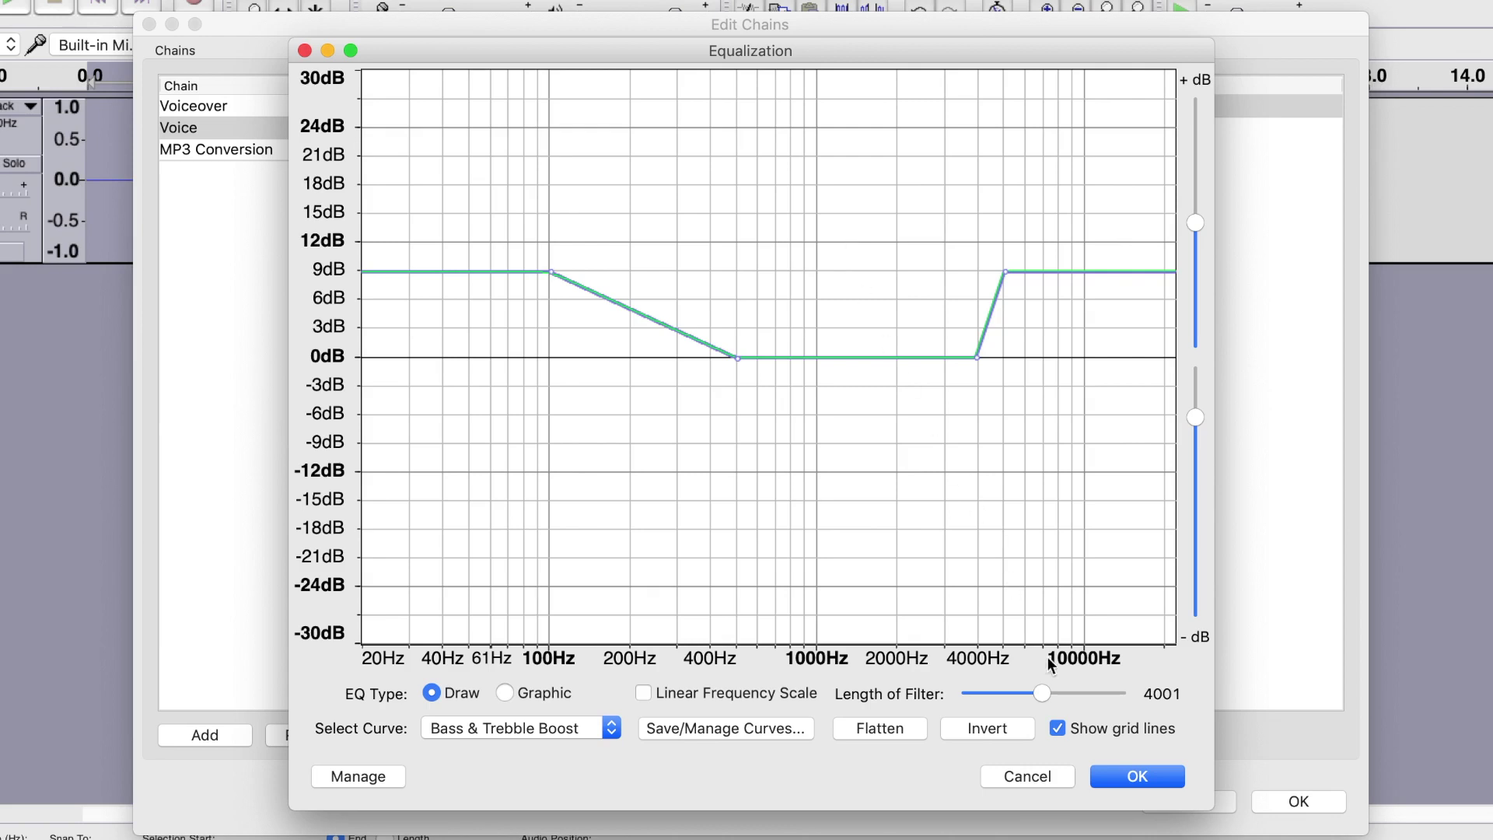
pyautogui.click(1118, 781)
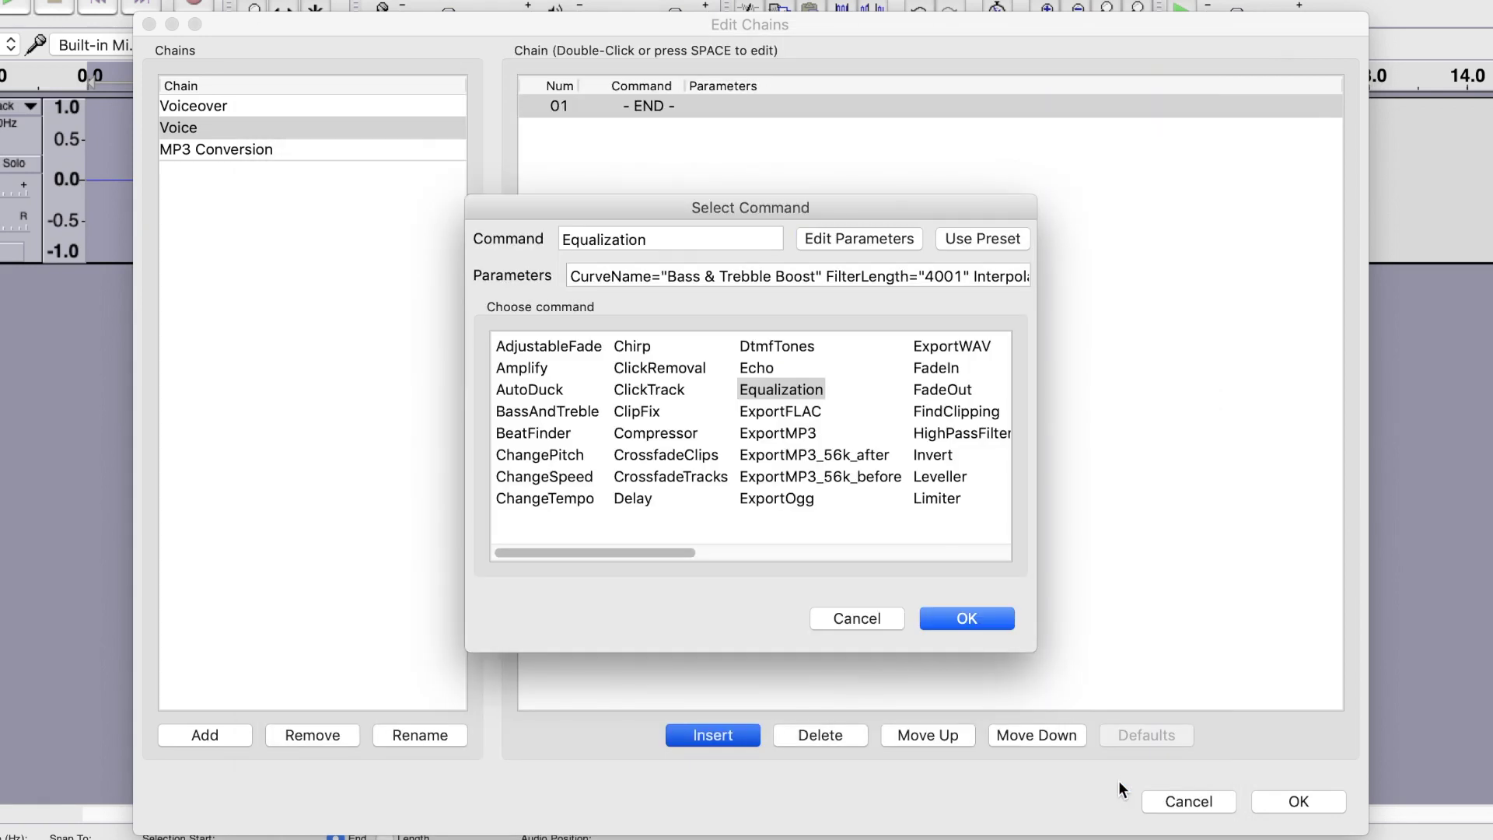
pyautogui.click(967, 618)
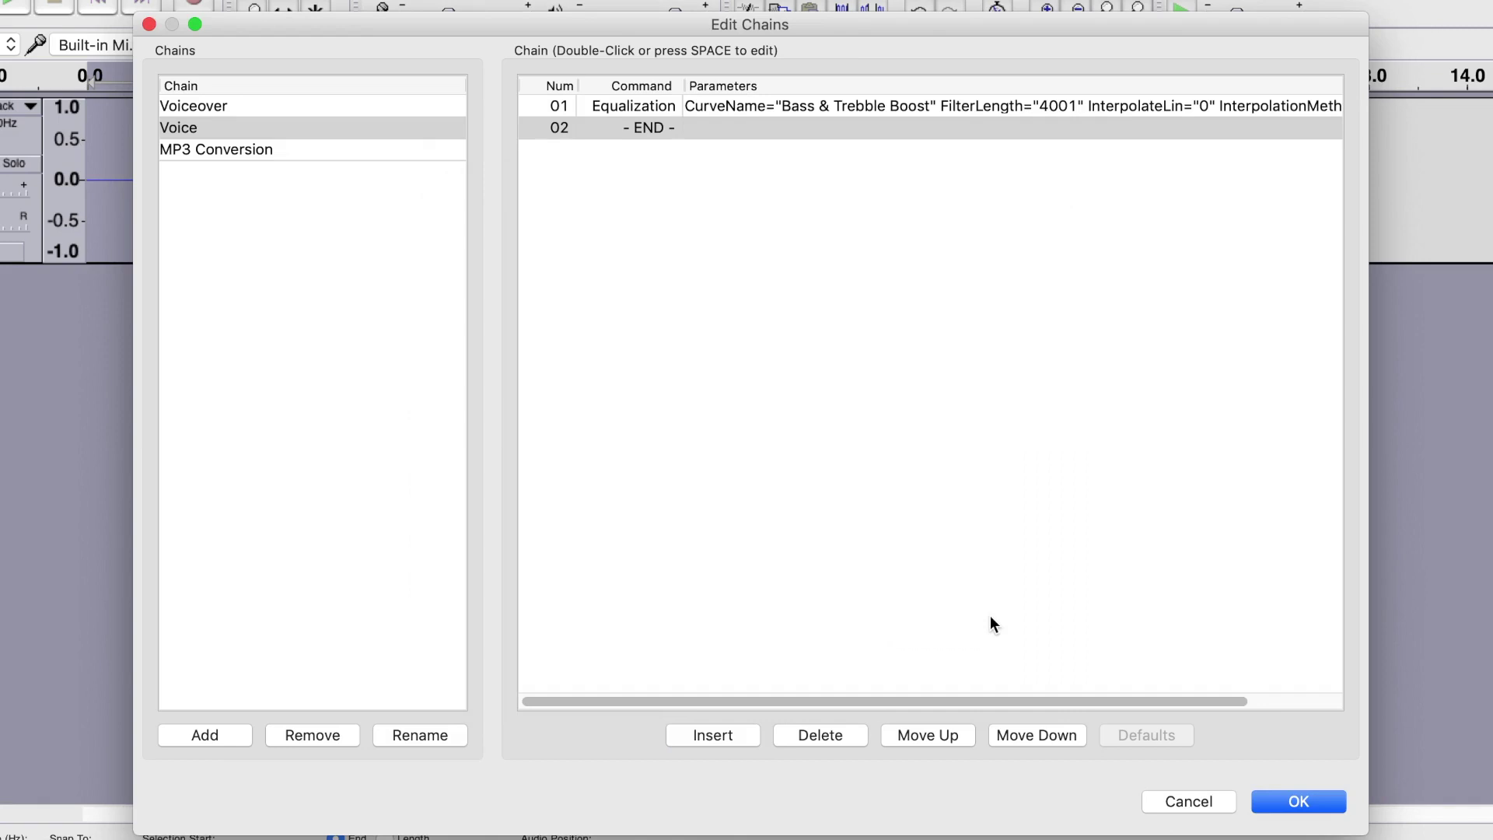
pyautogui.click(720, 735)
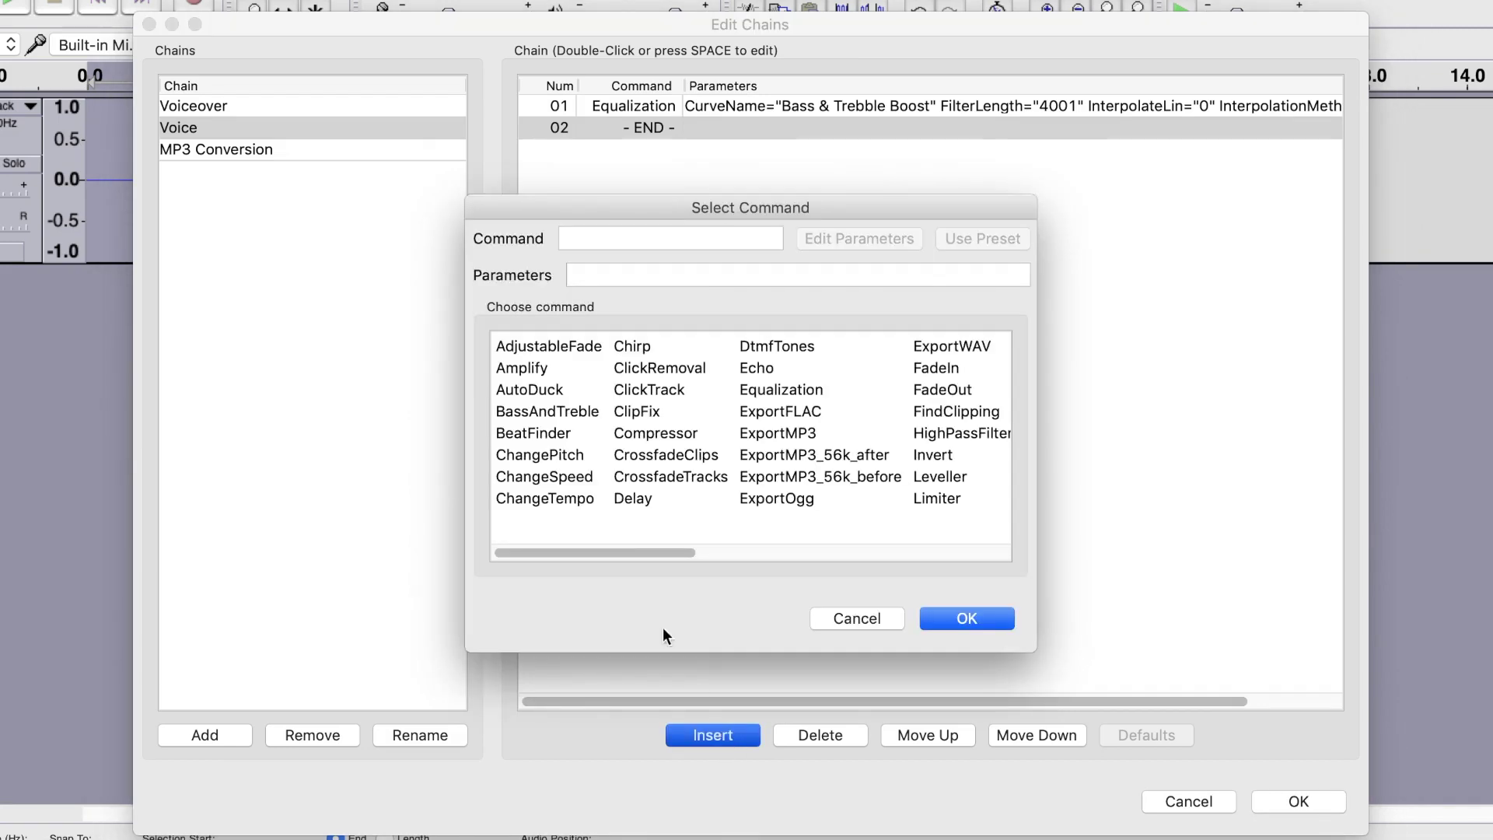
# - Insert Amplify with a 0 dB new peak amplitude as step 02 of the Voice chain
pyautogui.click(536, 369)
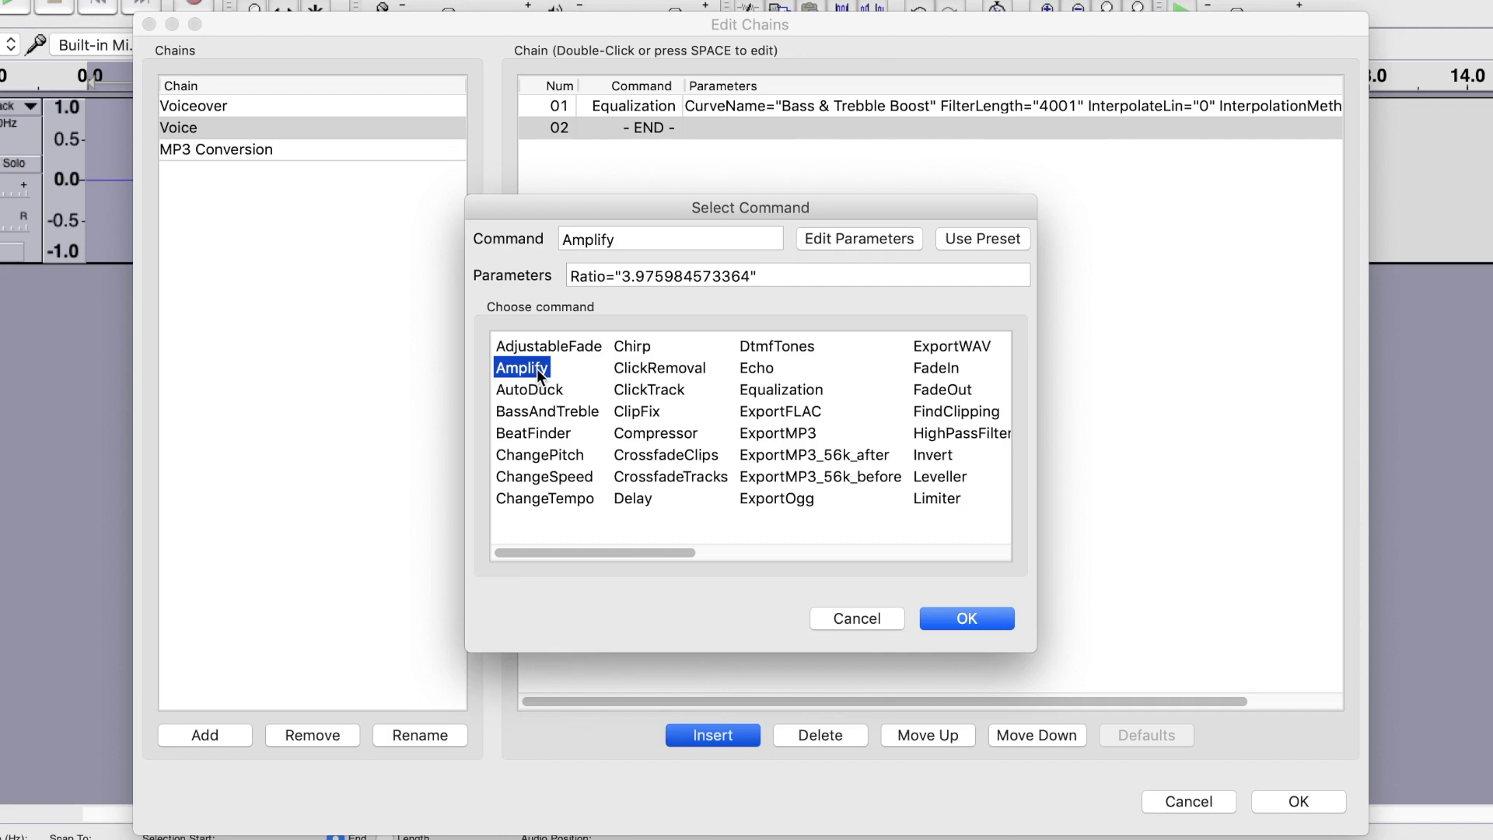
pyautogui.click(863, 241)
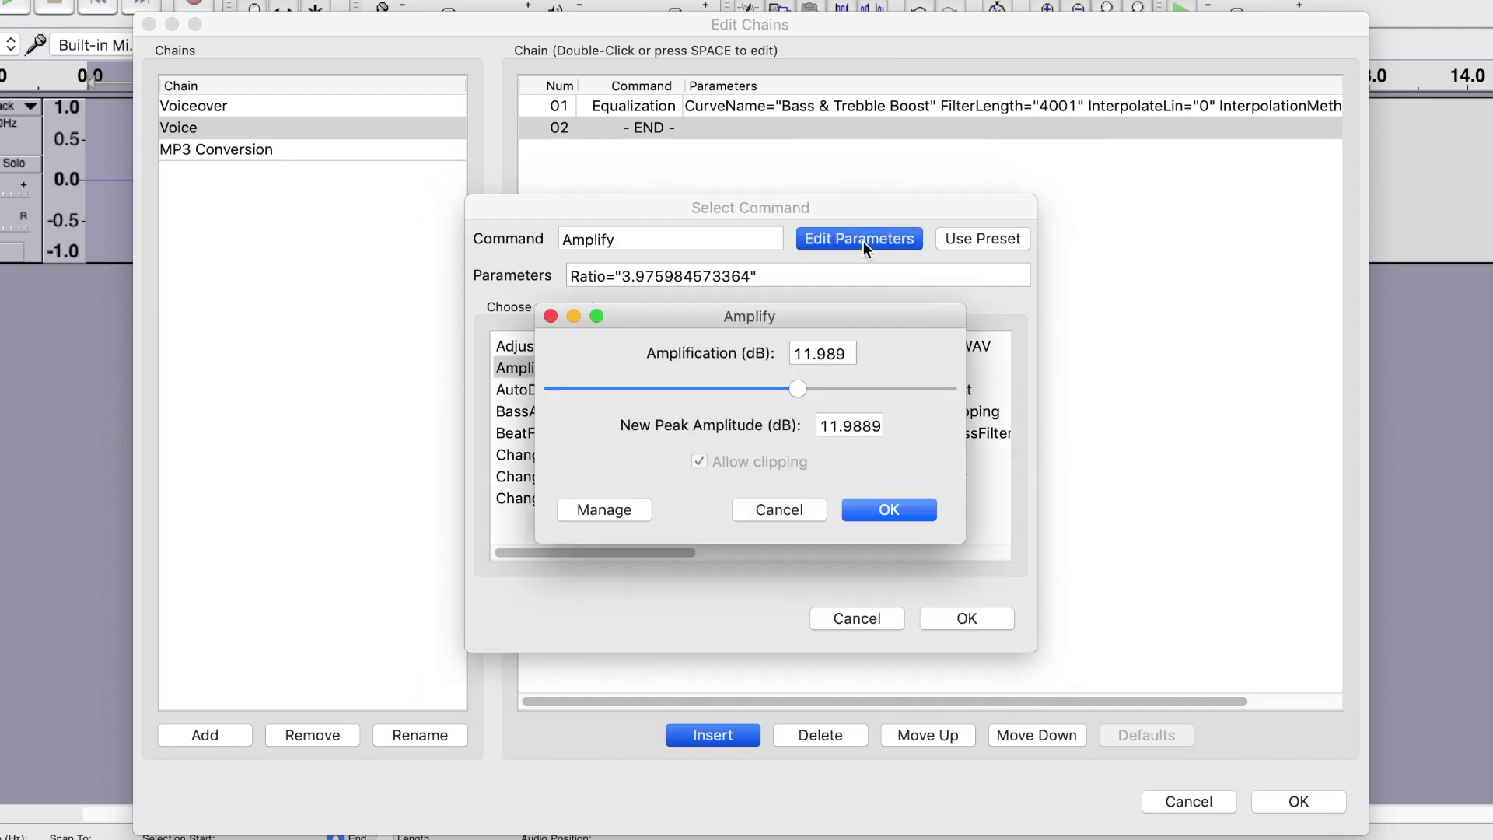
pyautogui.doubleClick(853, 428)
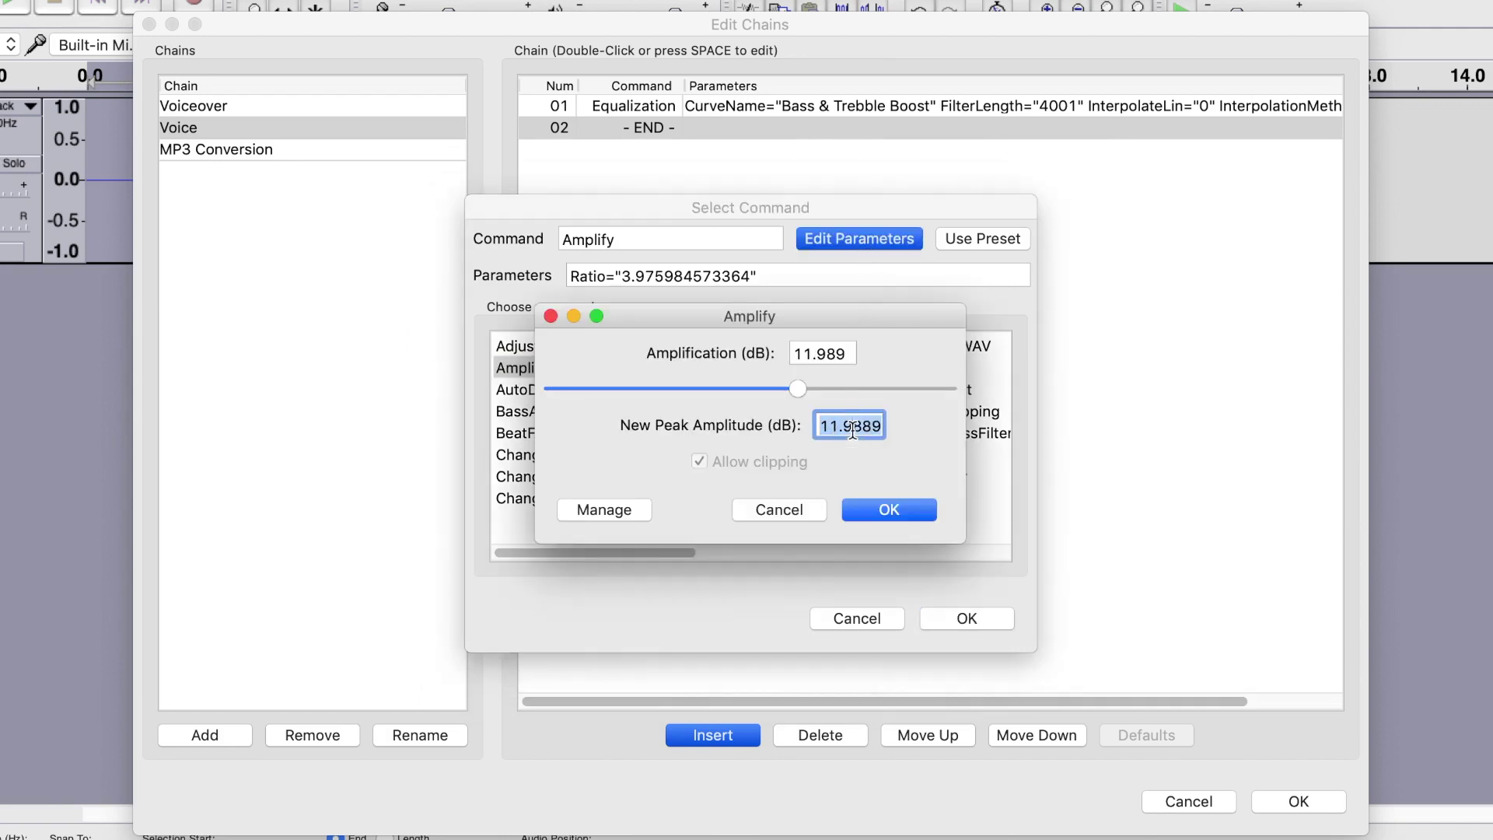
pyautogui.write('0')
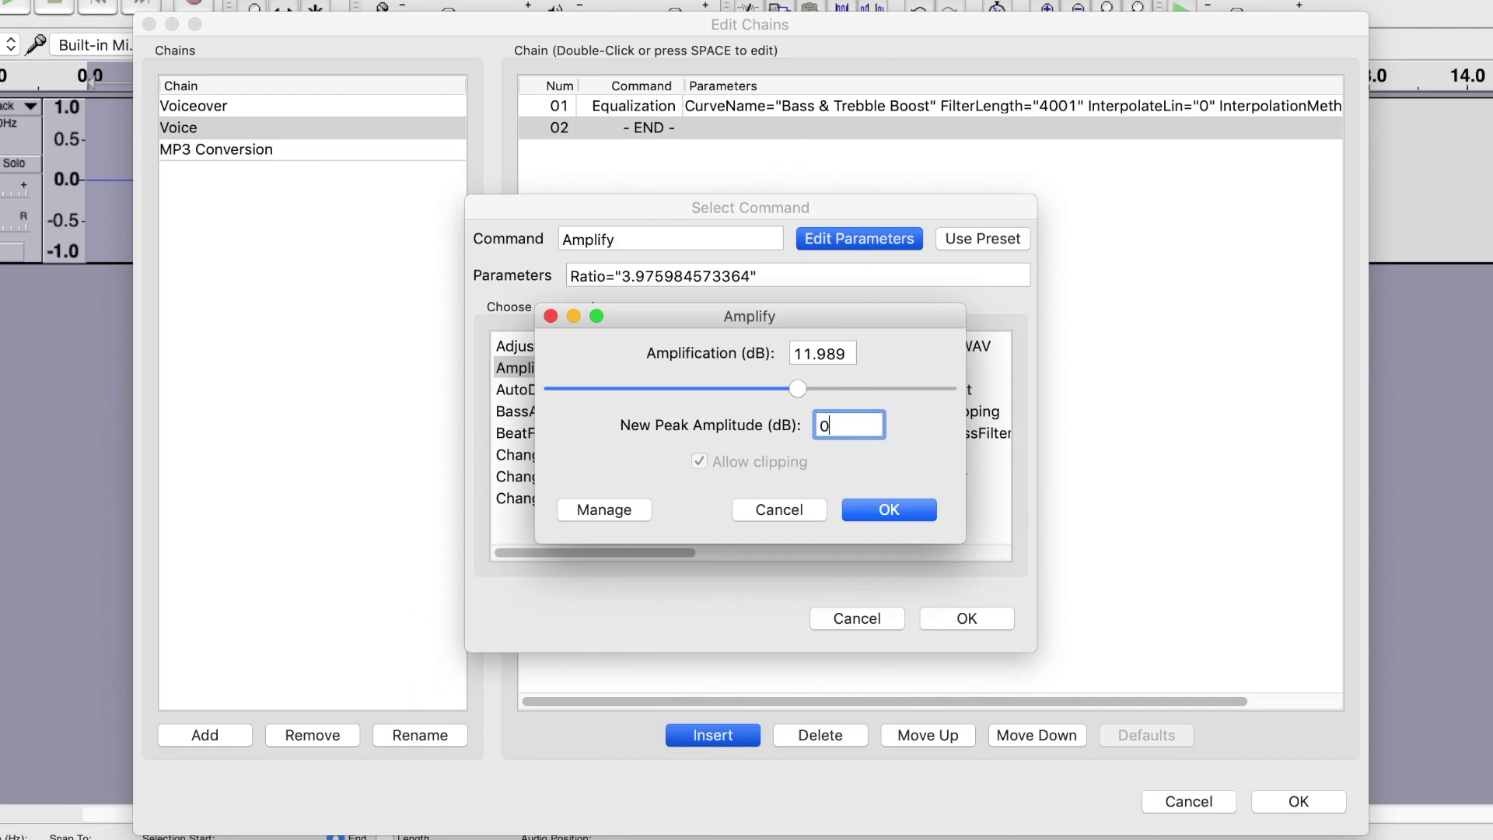
pyautogui.click(893, 511)
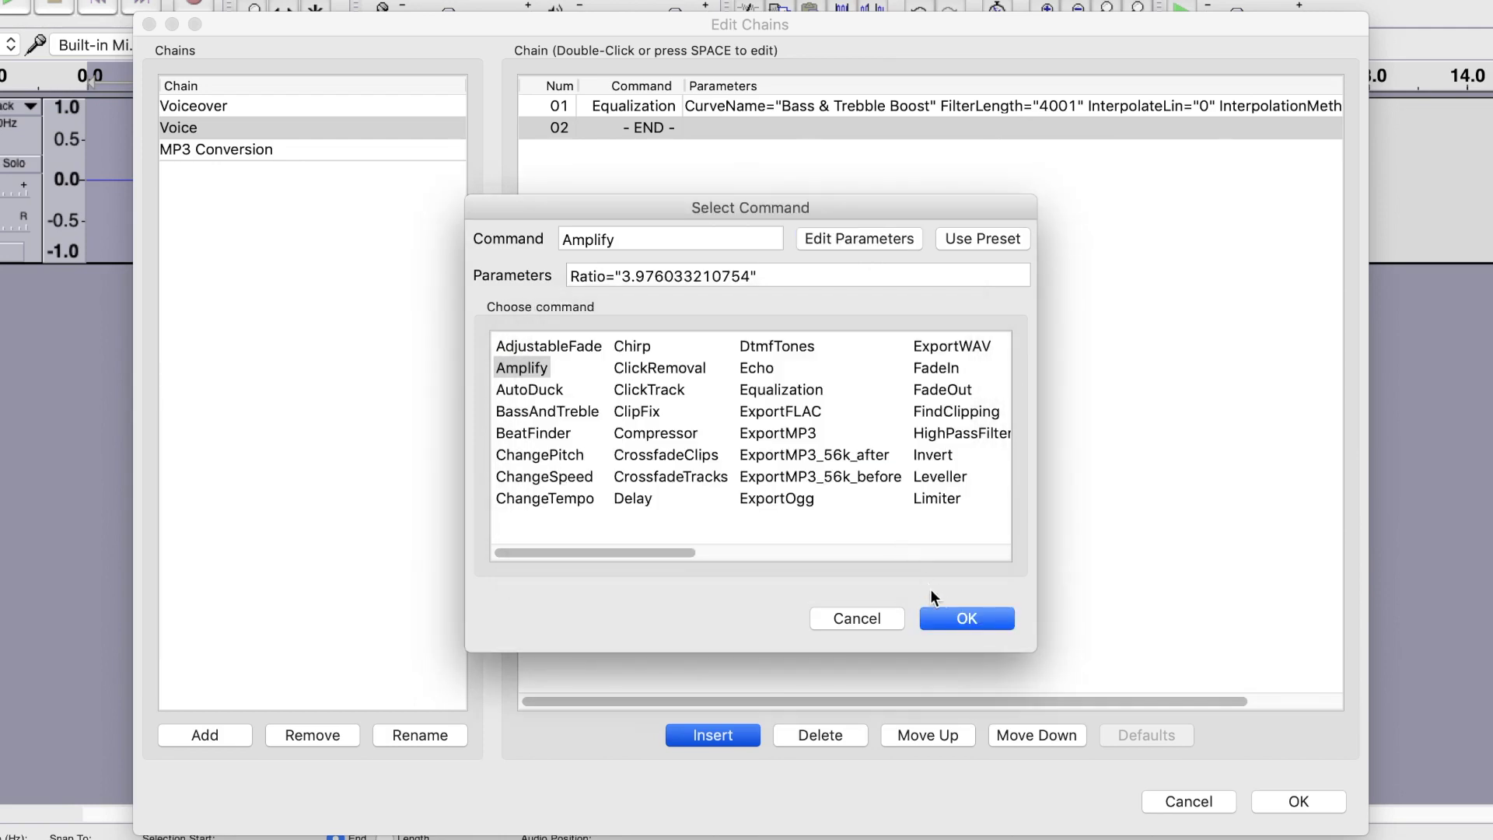
pyautogui.click(947, 619)
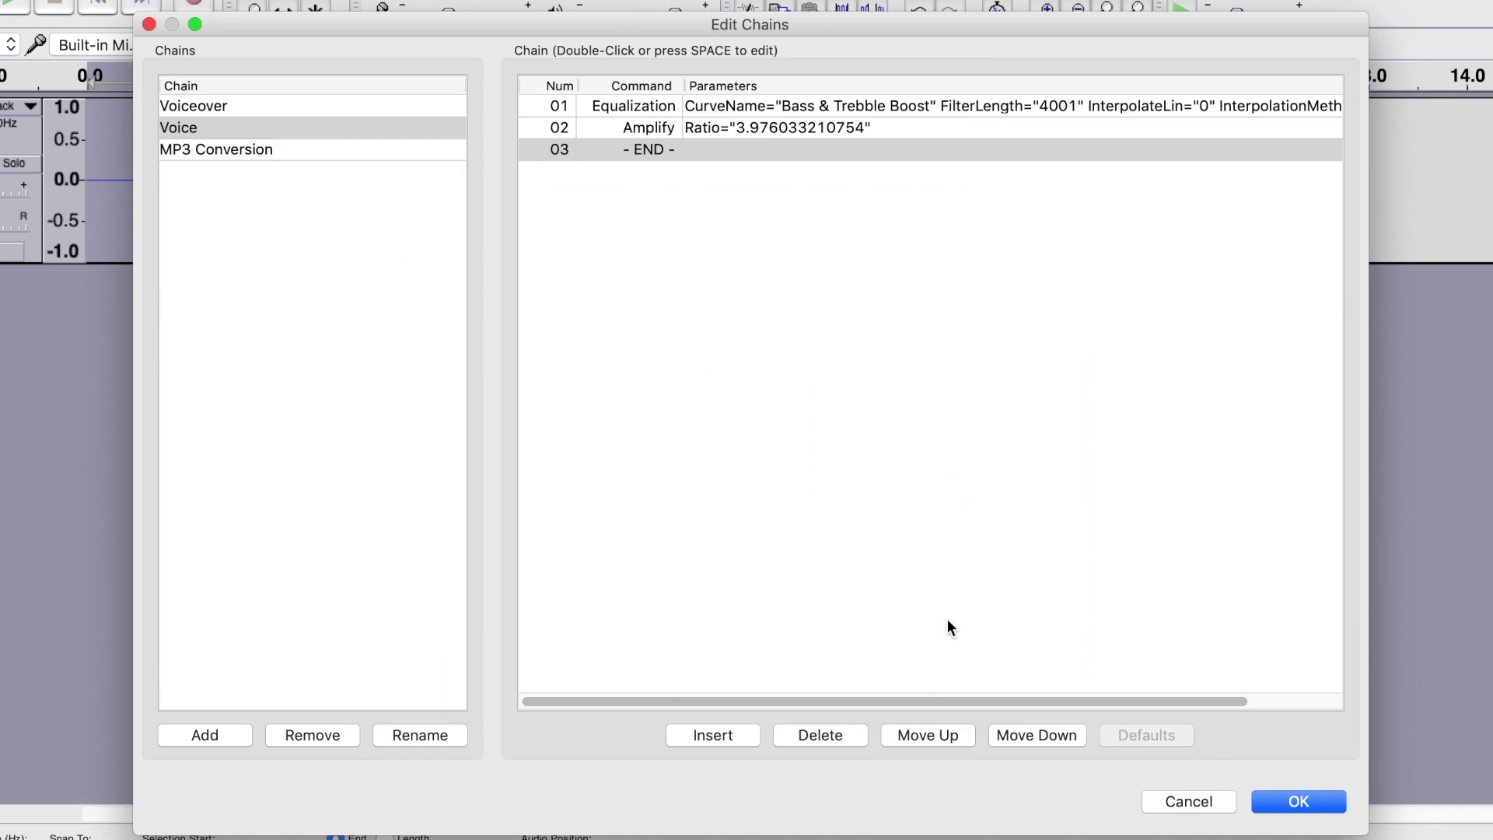
pyautogui.click(709, 735)
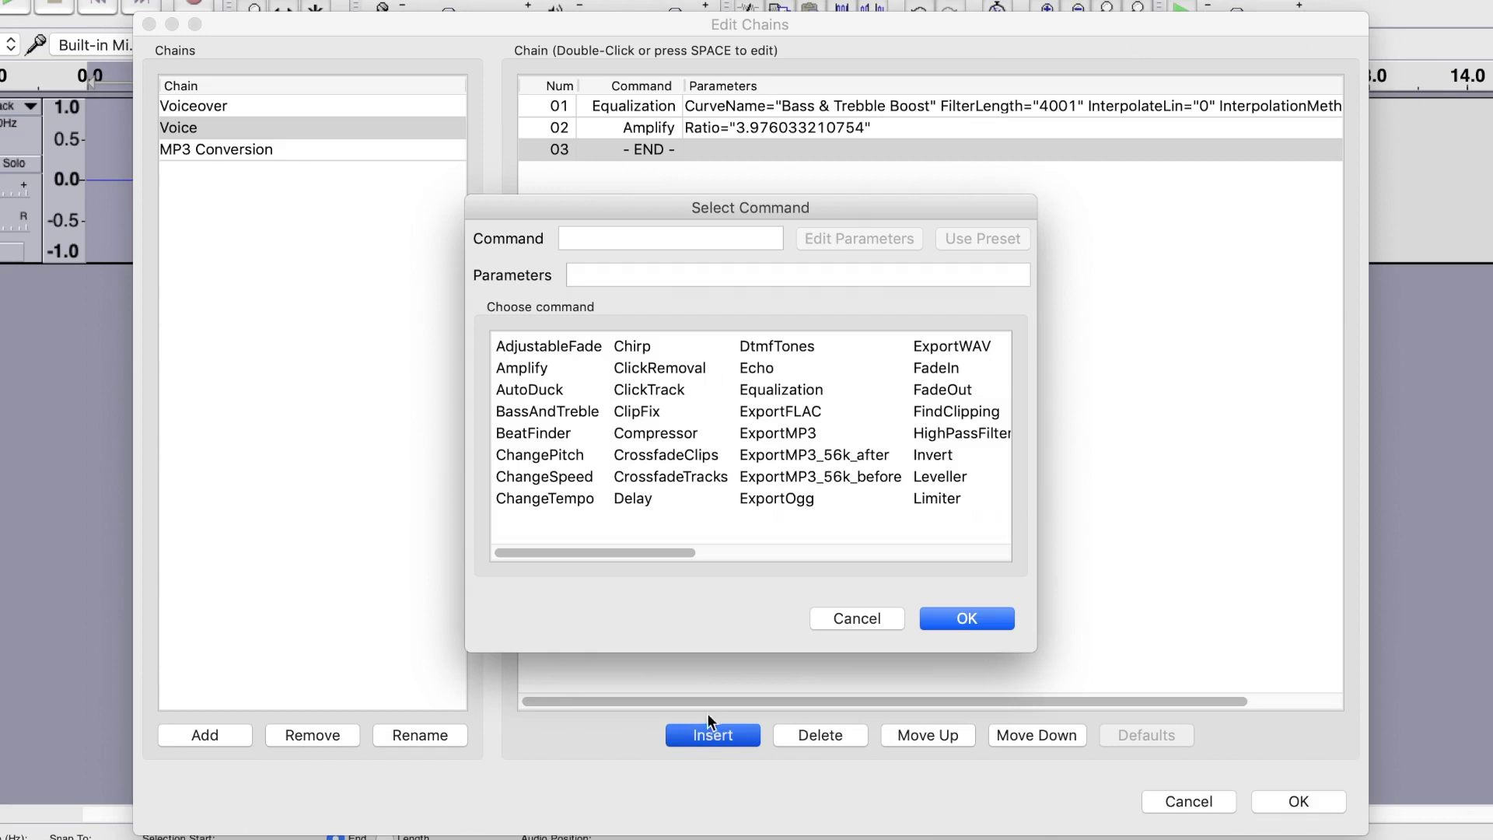
# - Insert Compressor as step 03 with a -12 dB threshold and 3:1 ratio
pyautogui.click(655, 434)
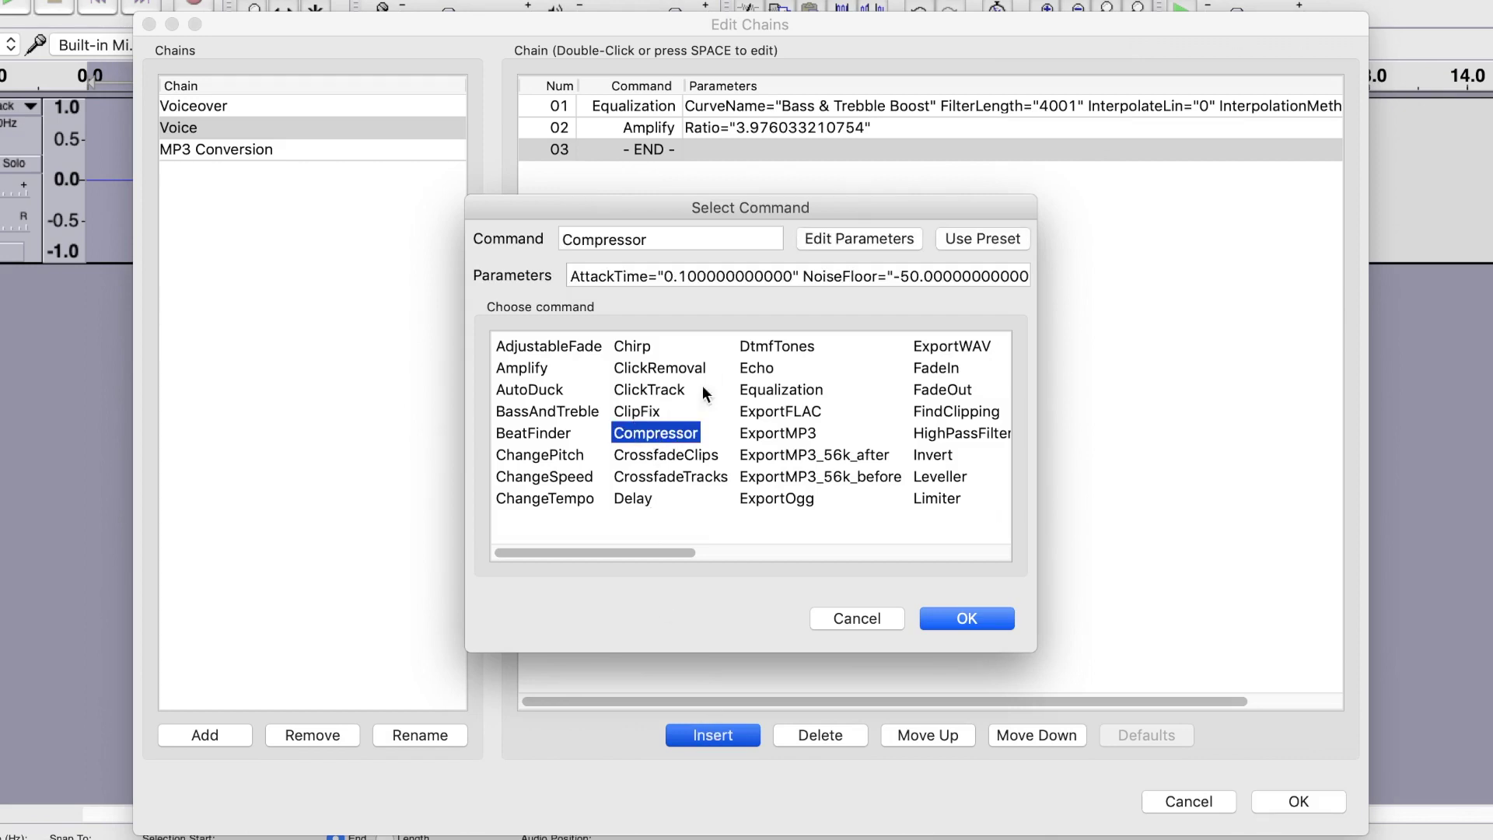
pyautogui.click(842, 241)
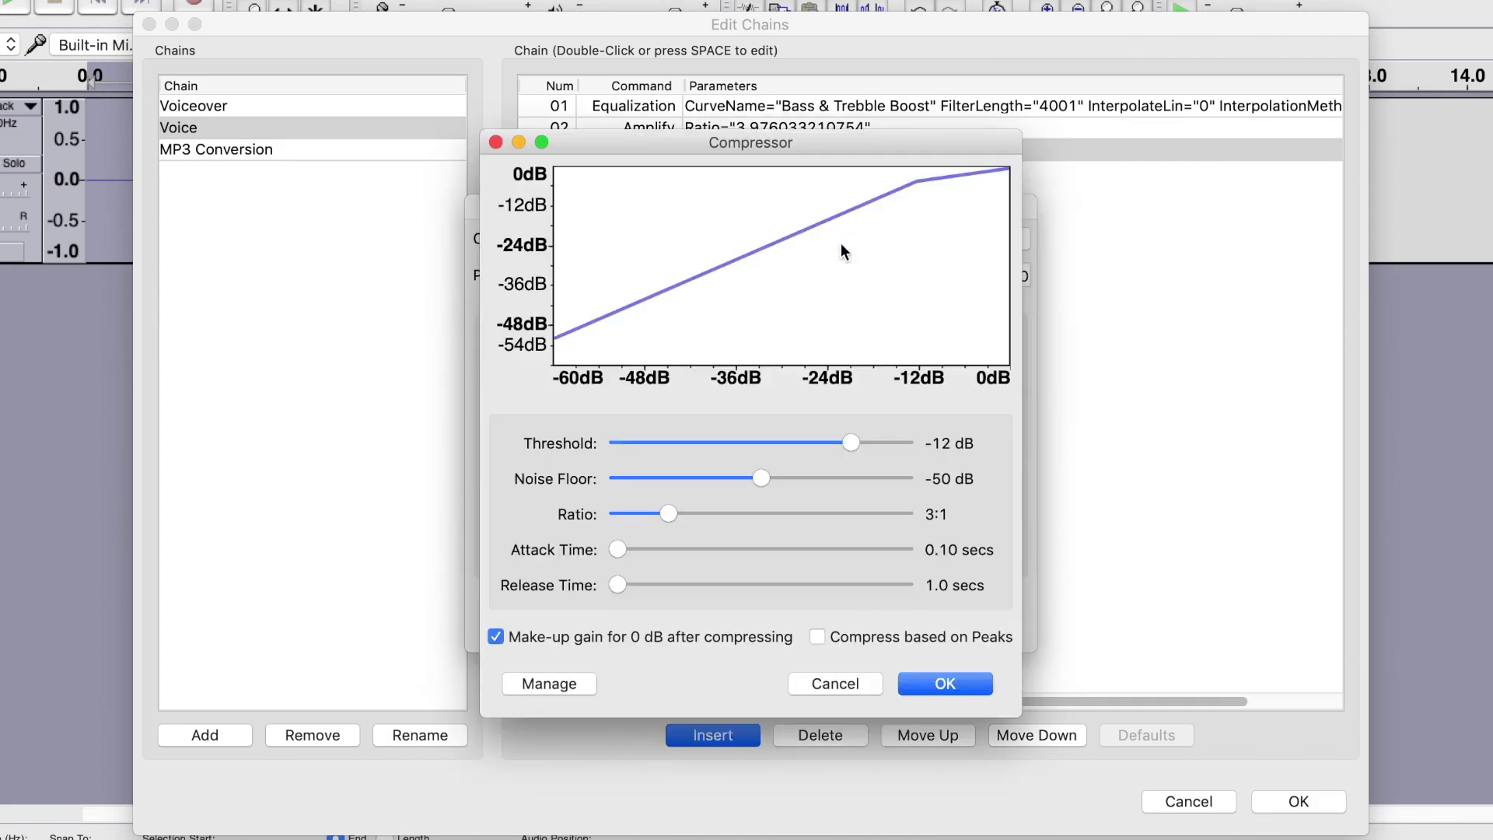
pyautogui.moveTo(850, 442)
pyautogui.mouseDown()
pyautogui.moveTo(784, 442)
pyautogui.moveTo(849, 445)
pyautogui.mouseUp()
pyautogui.moveTo(668, 513); pyautogui.dragTo(679, 516)
pyautogui.click(663, 515)
pyautogui.click(942, 683)
pyautogui.click(951, 625)
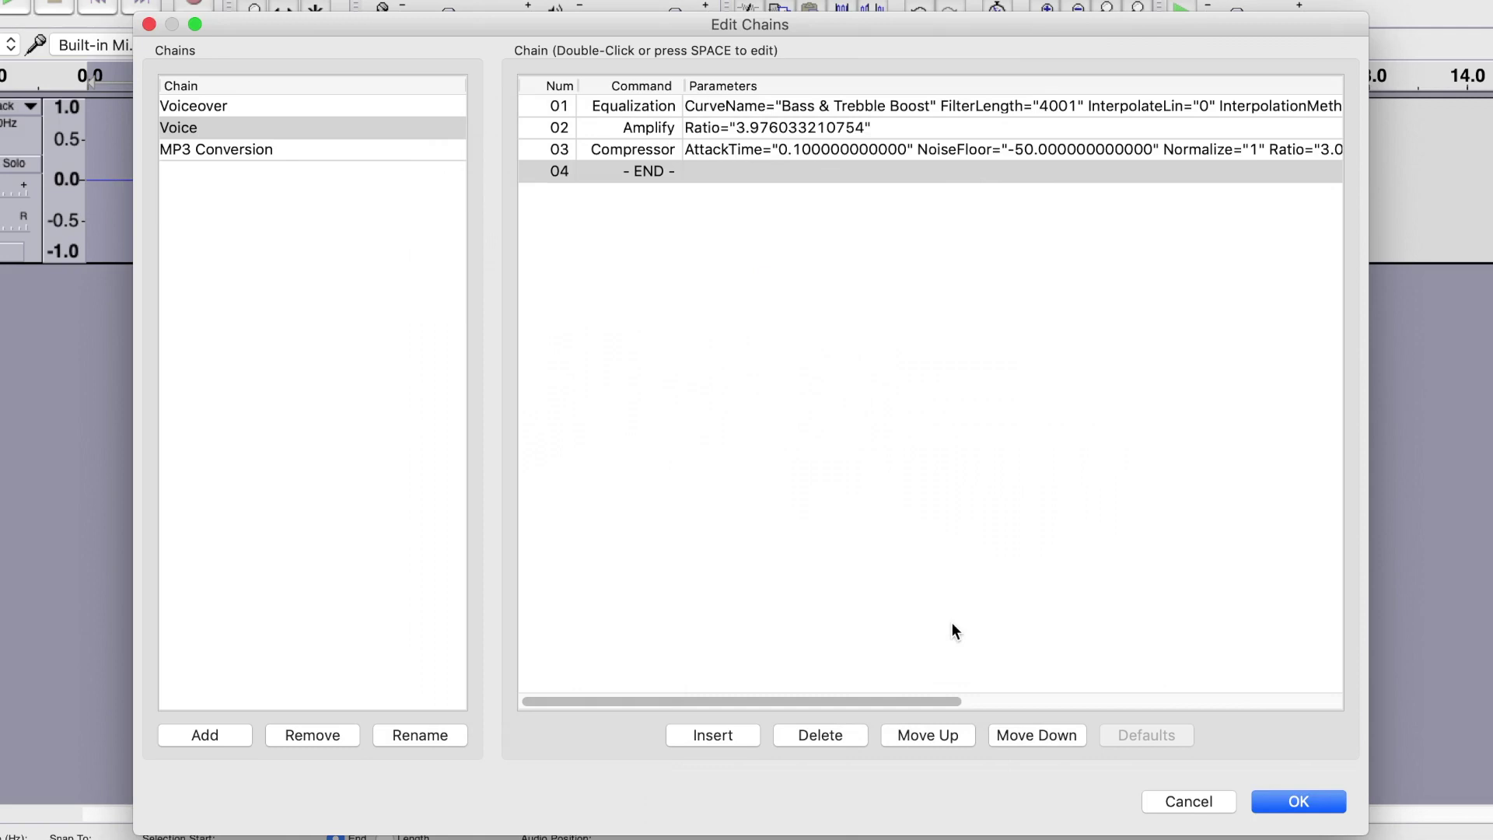
# - Insert Normalize at -3.0 dB as step 04, then save the Voice chain and close the editor
pyautogui.click(713, 734)
pyautogui.hscroll(5, 781, 431)
pyautogui.click(682, 433)
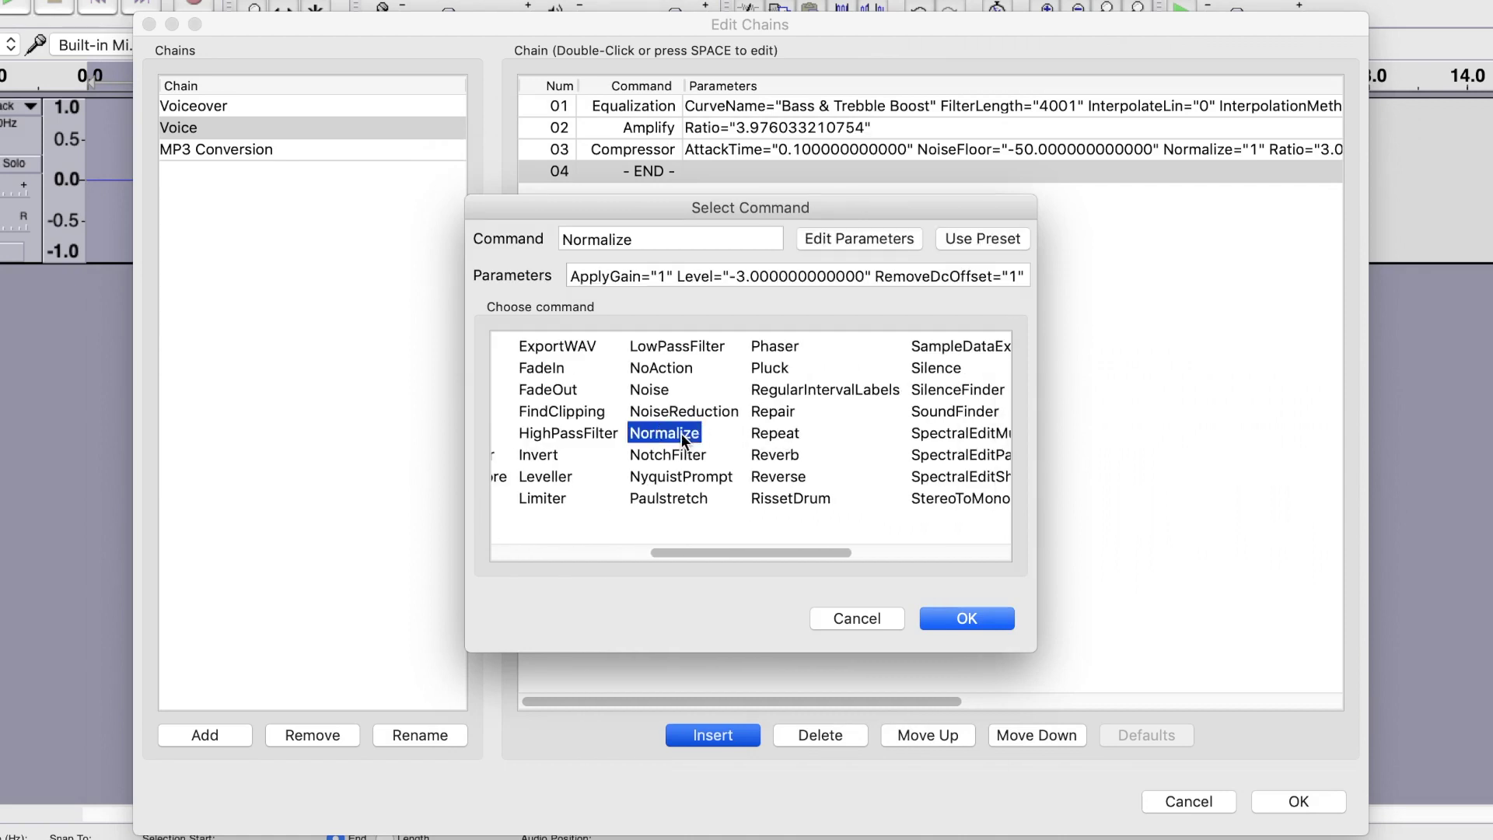
pyautogui.click(824, 240)
pyautogui.click(877, 398)
pyautogui.doubleClick(877, 398)
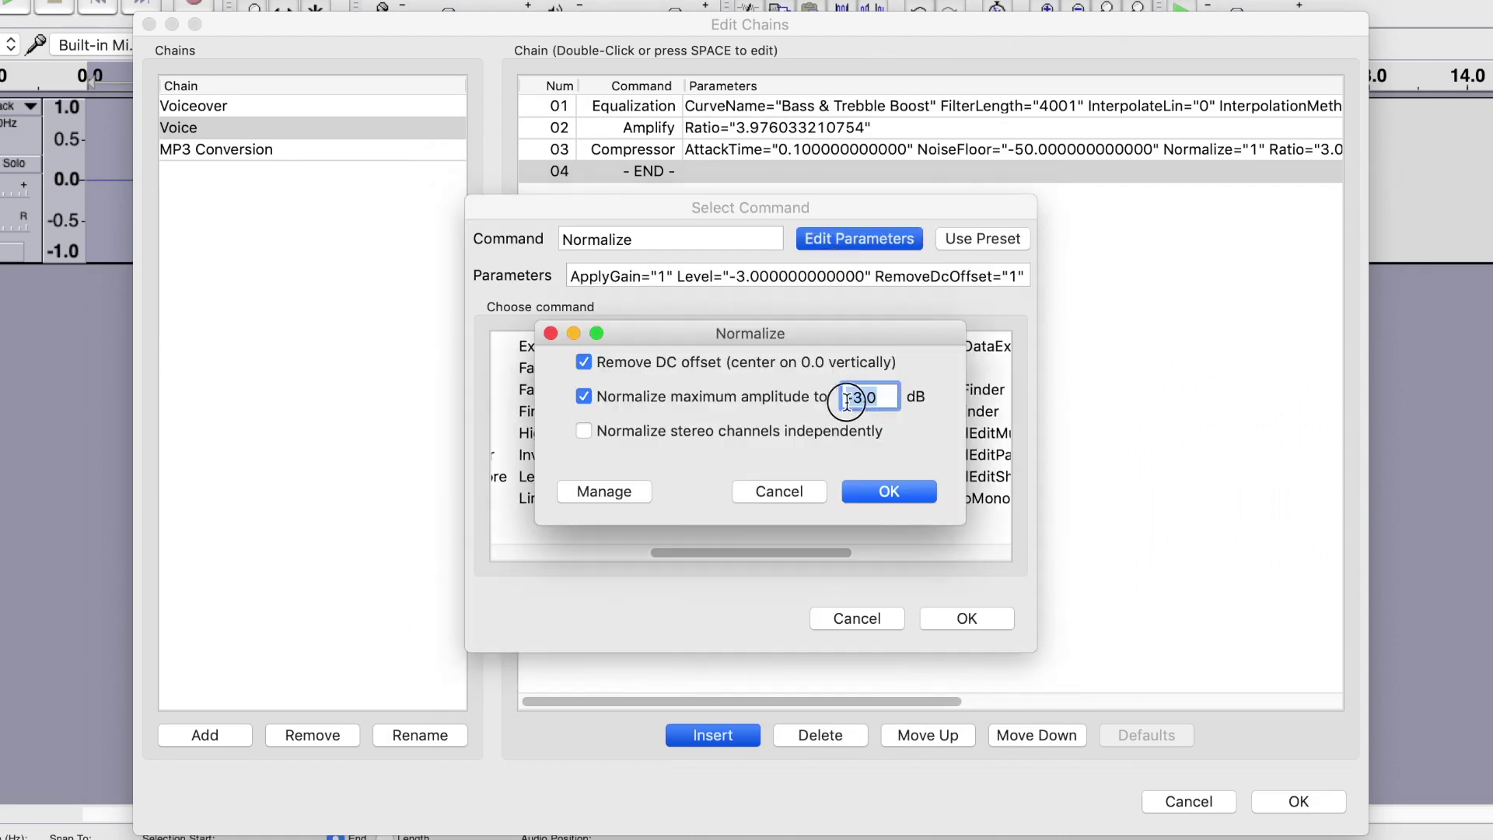
pyautogui.click(869, 498)
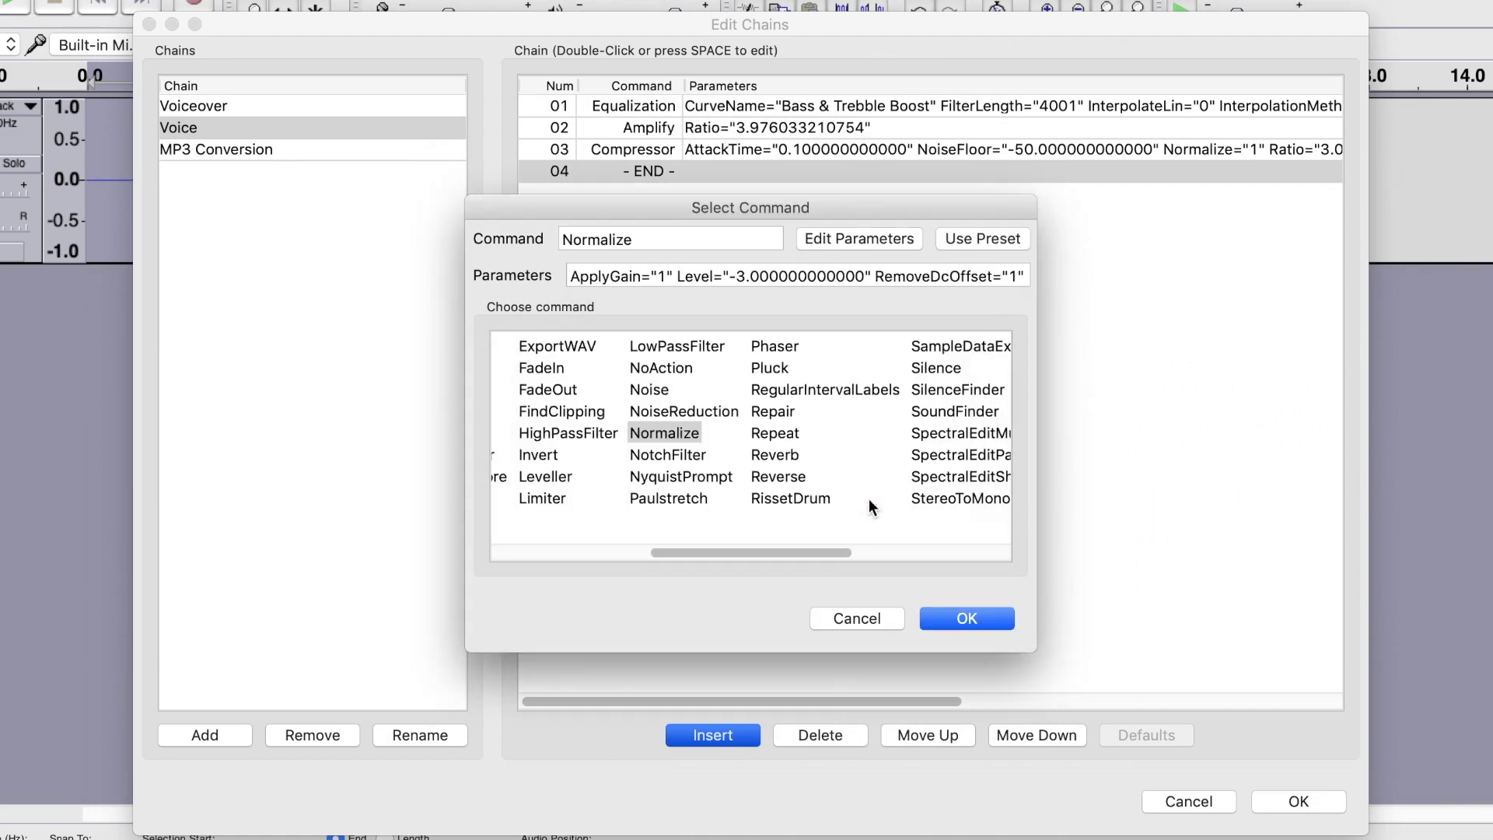
pyautogui.click(946, 626)
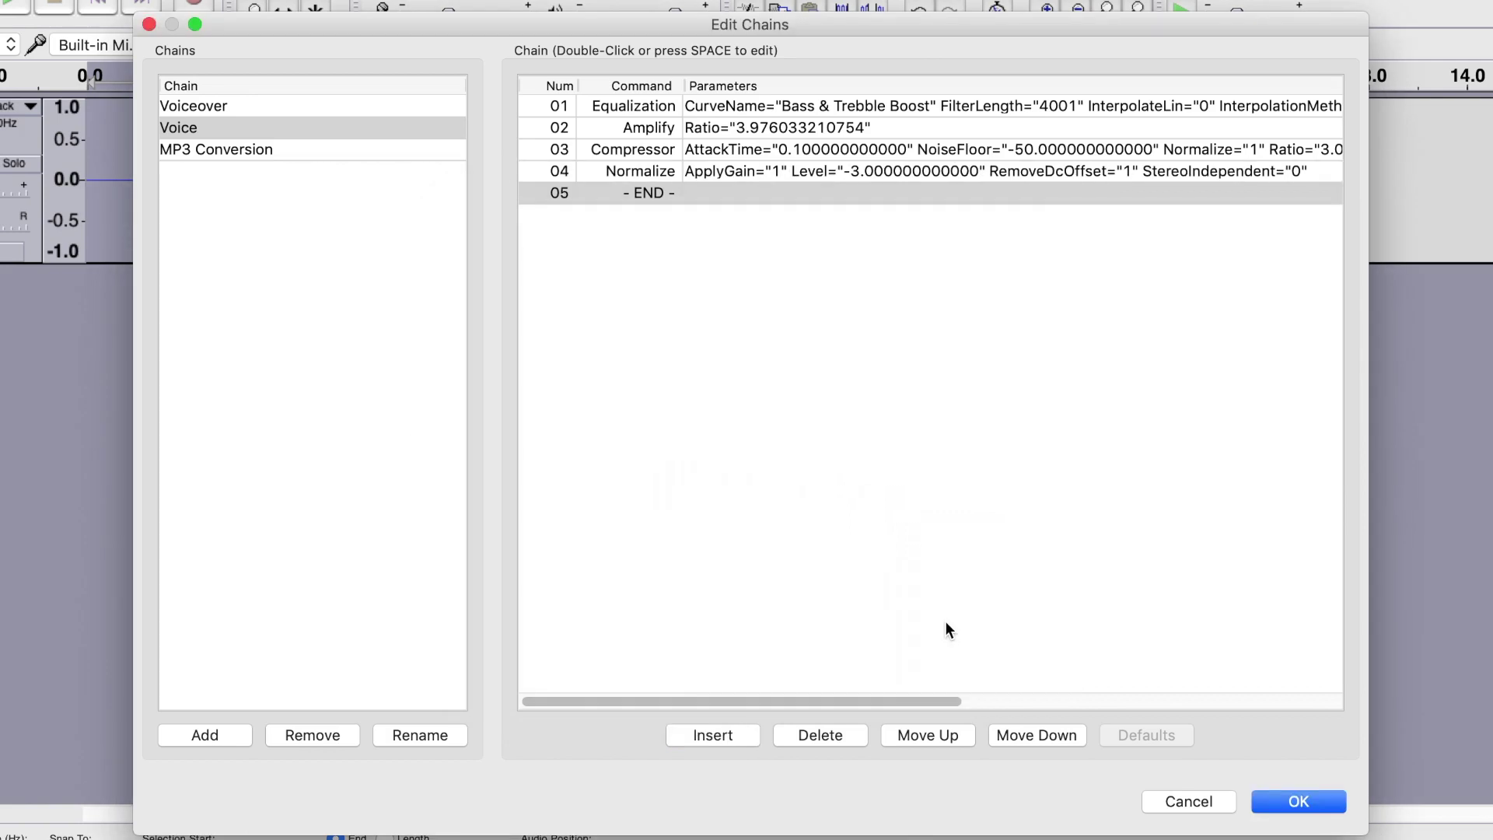
pyautogui.click(1293, 808)
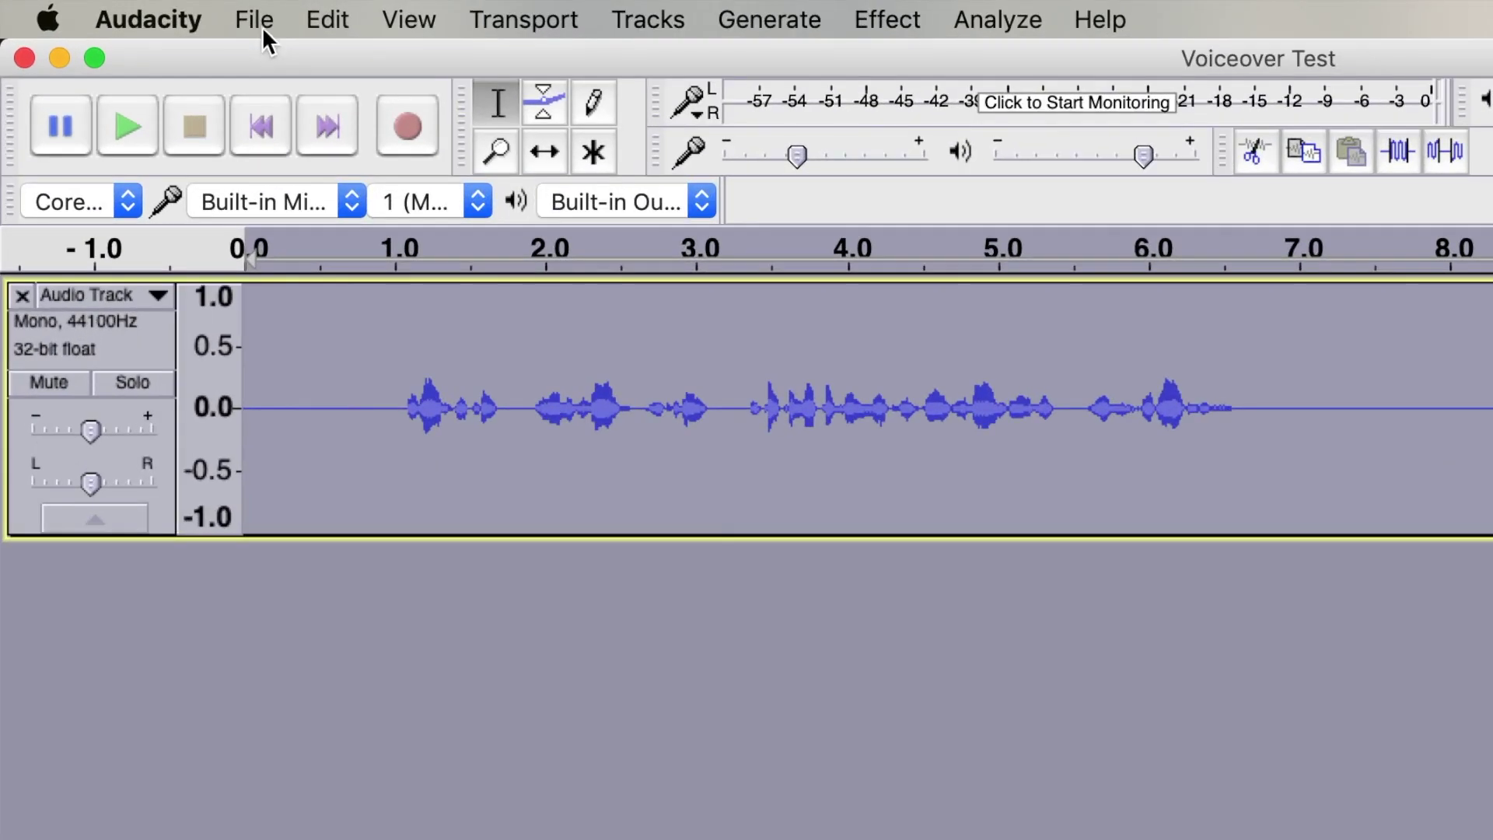
# - Apply the Voice chain to the current Voiceover Test project via File > Apply Chain
pyautogui.click(155, 12)
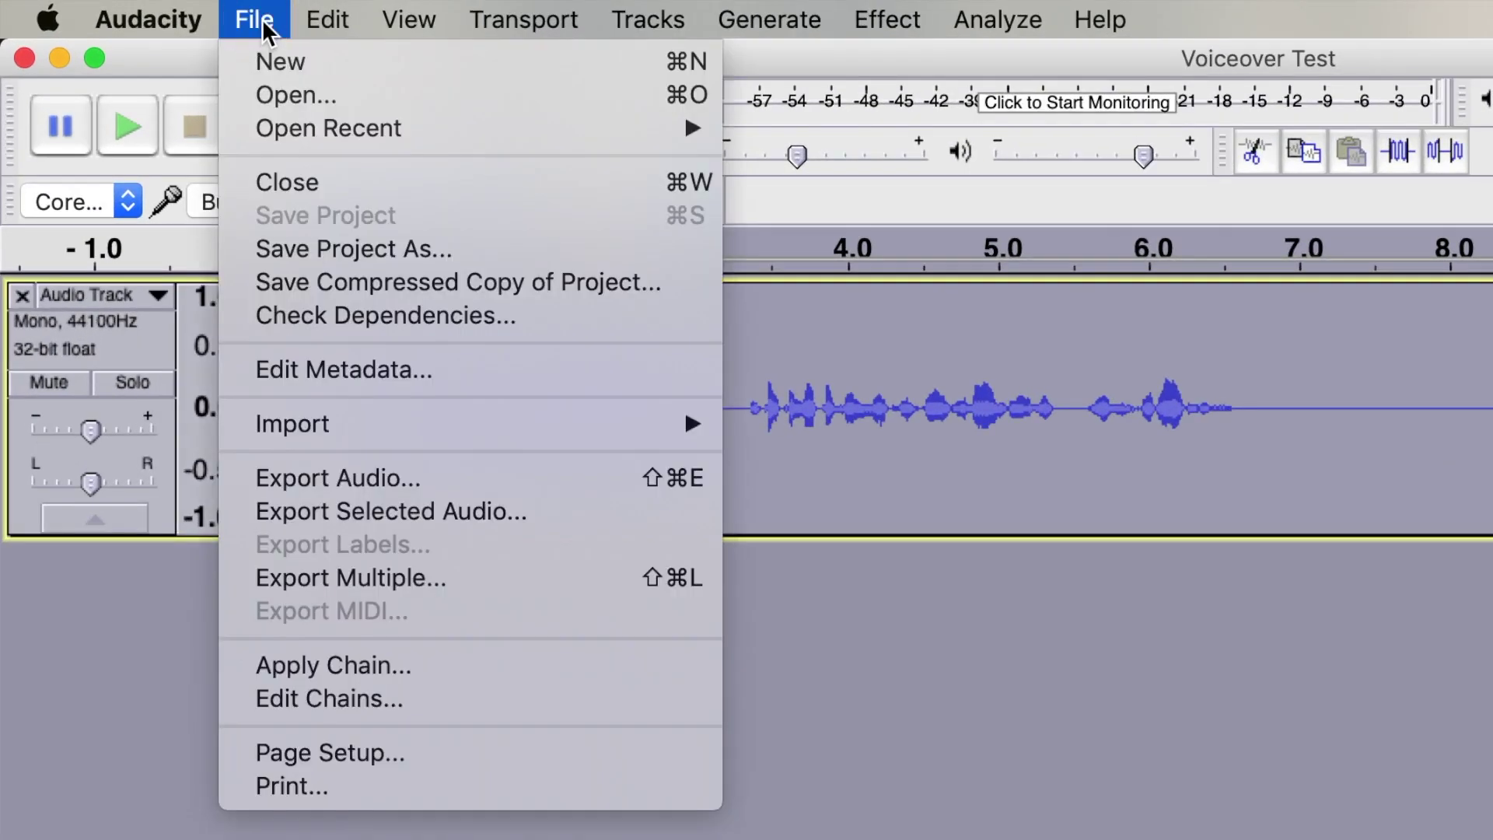
pyautogui.click(478, 673)
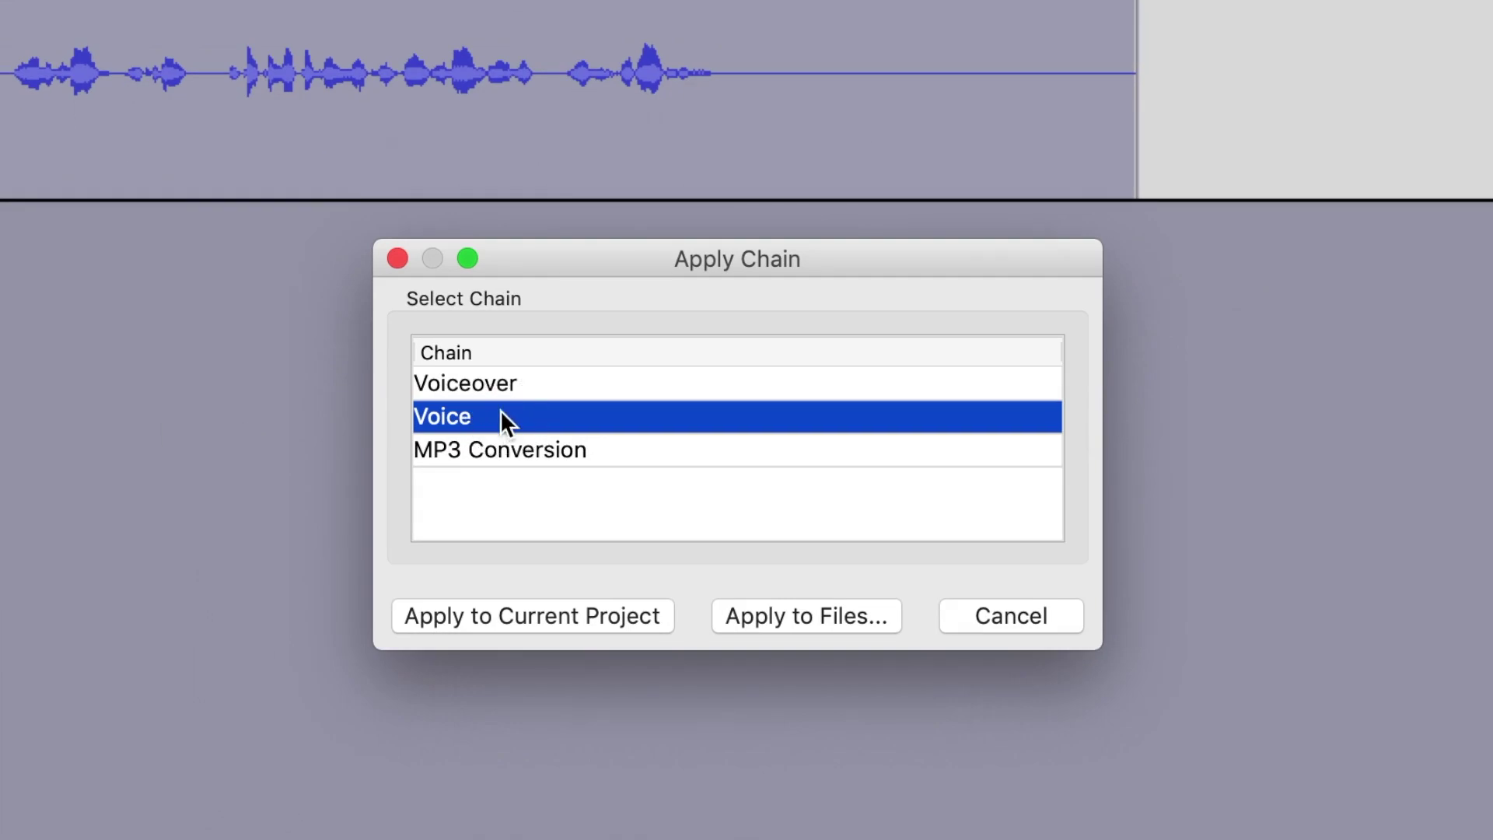
pyautogui.click(551, 617)
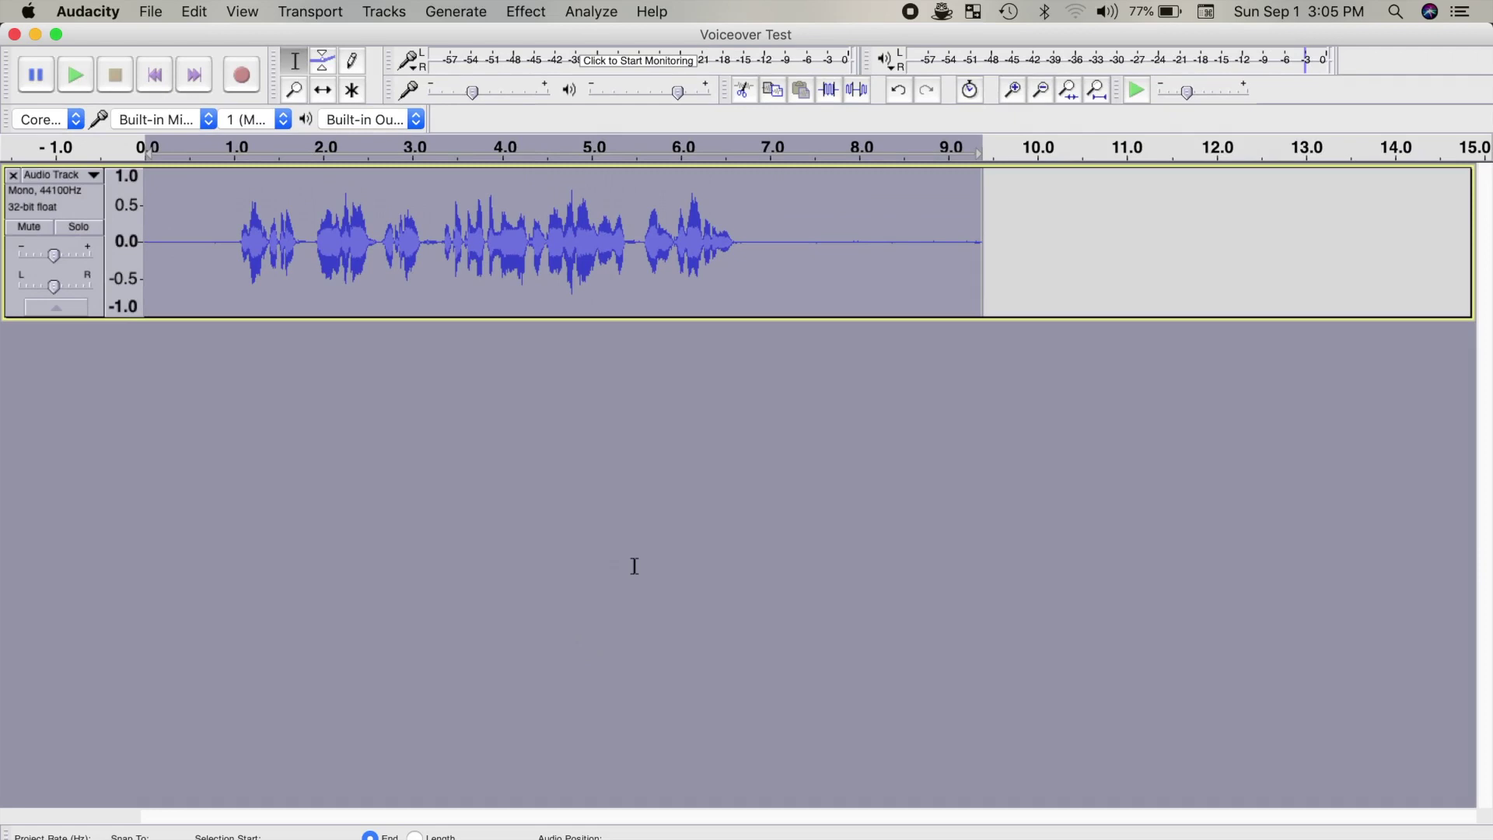
pyautogui.click(148, 147)
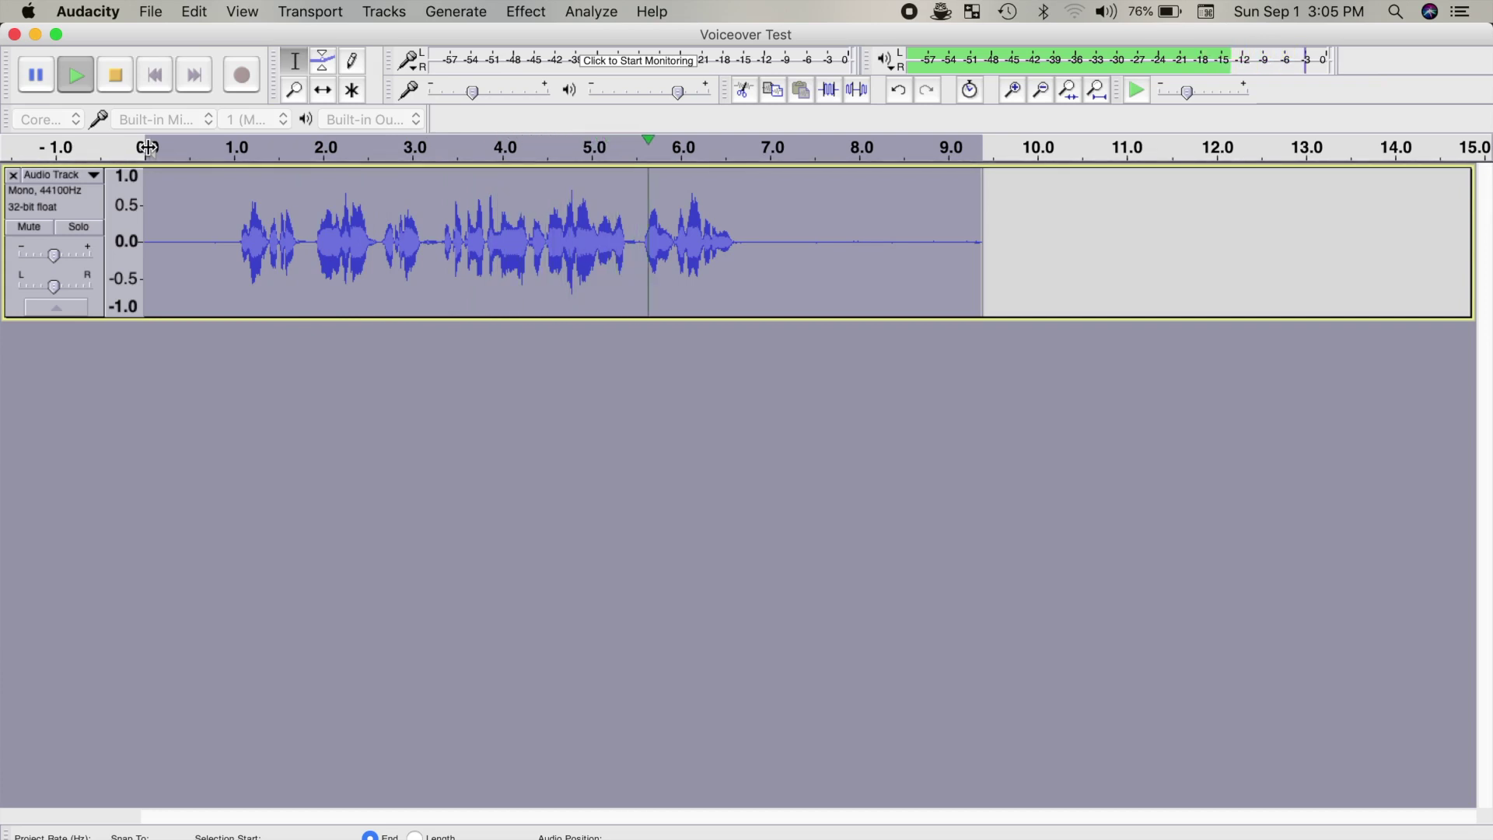
pyautogui.press('space')
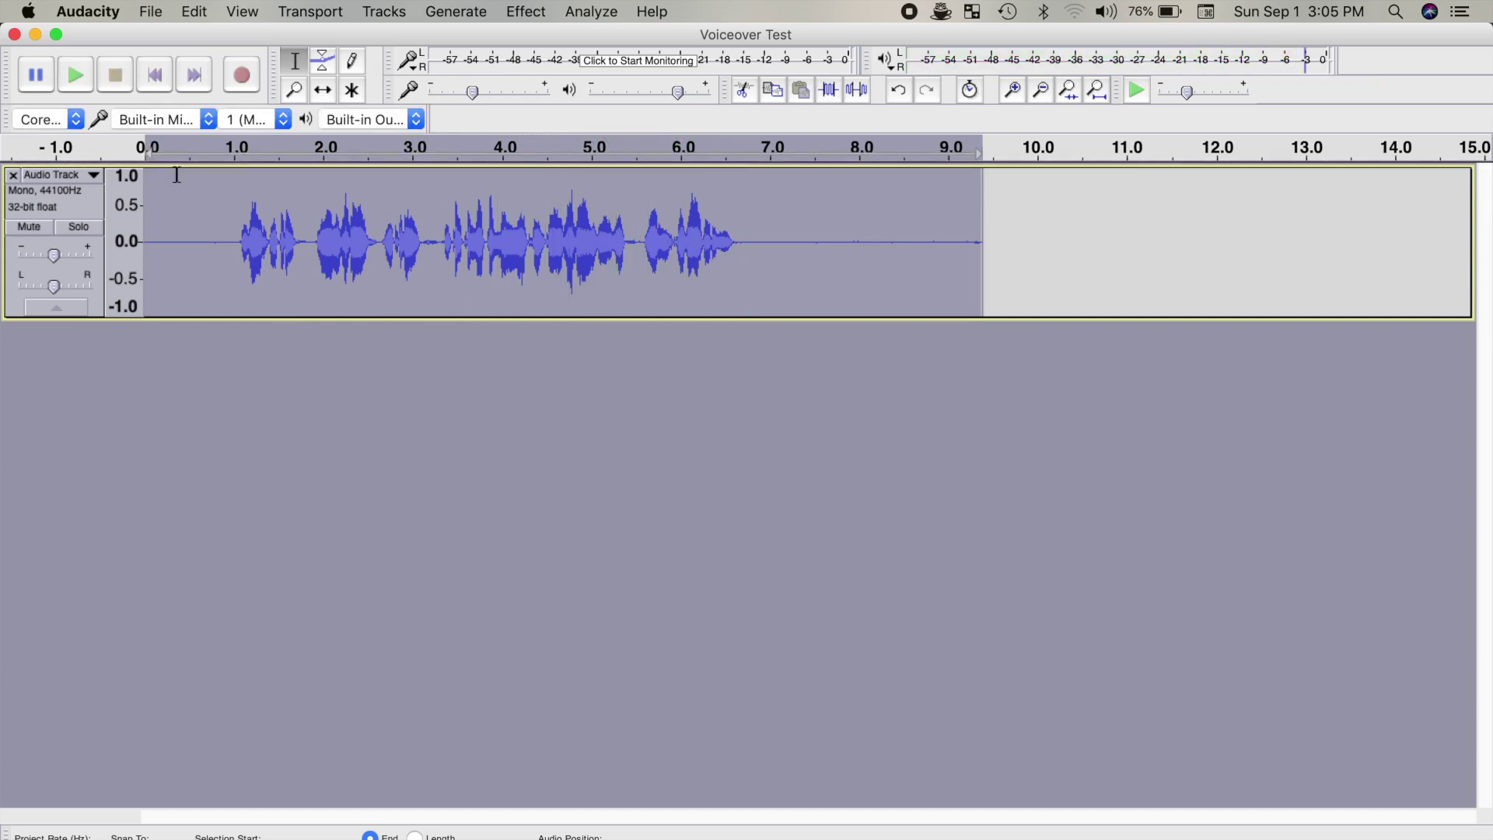